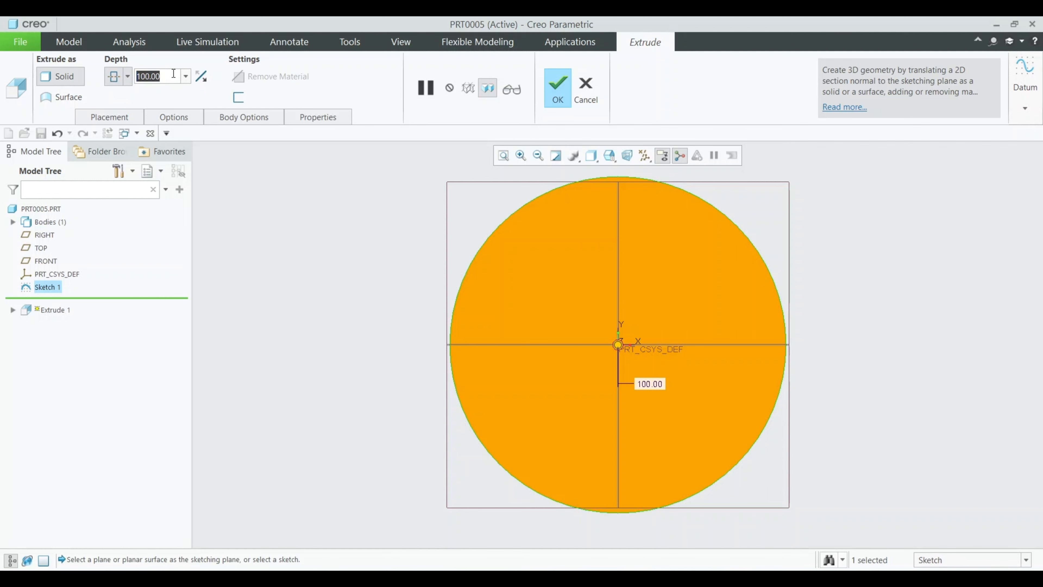
# Extrude the circle sketch symmetrically to a depth of 50
pyautogui.write('50')
pyautogui.press('Return')
pyautogui.click(555, 86)
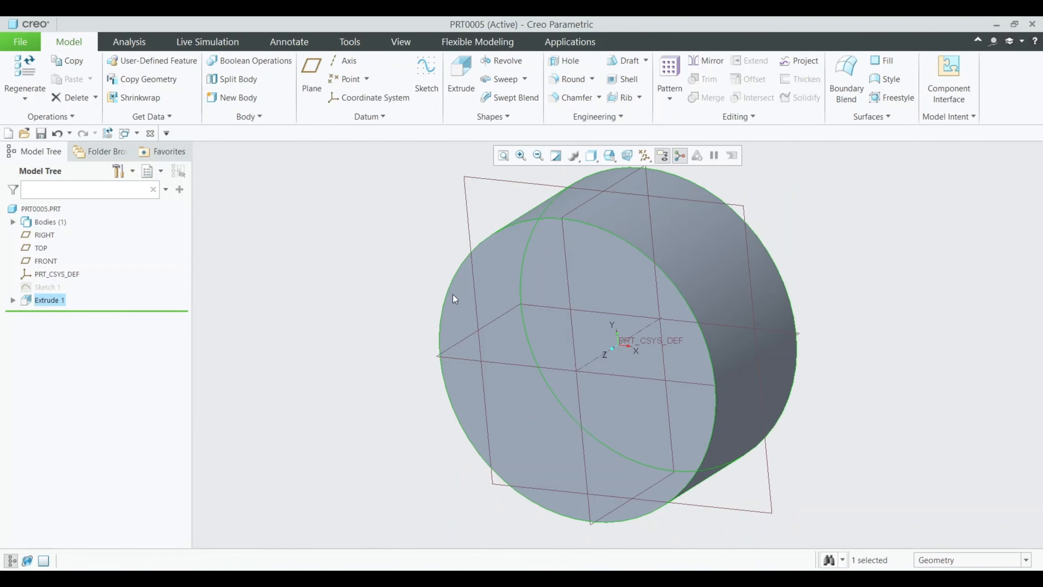
# Start a sketch on the FRONT plane and draw an arc of about 90 radius above the circle, centred on the horizontal reference
pyautogui.click(733, 203)
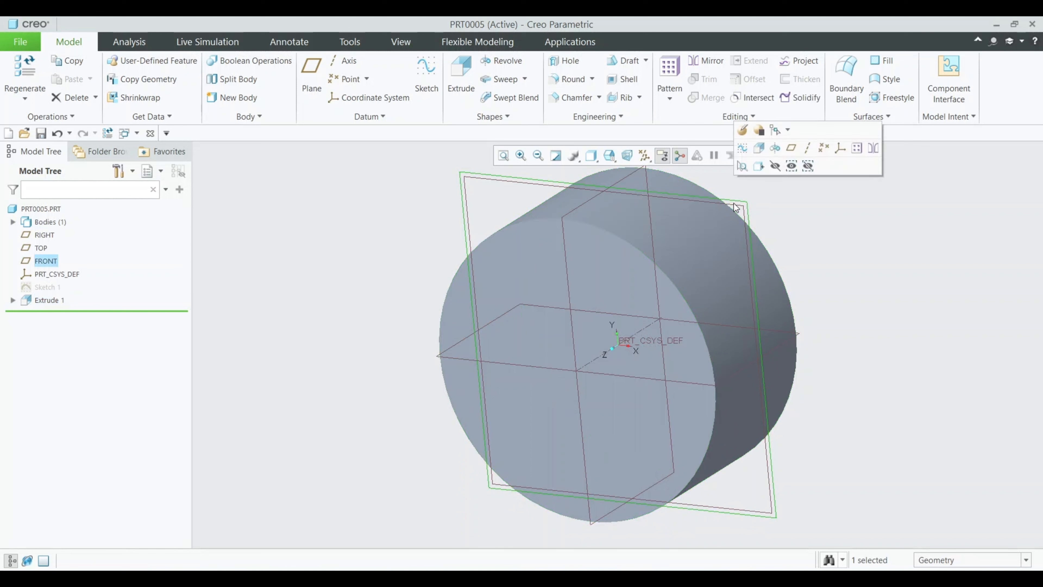
pyautogui.click(751, 149)
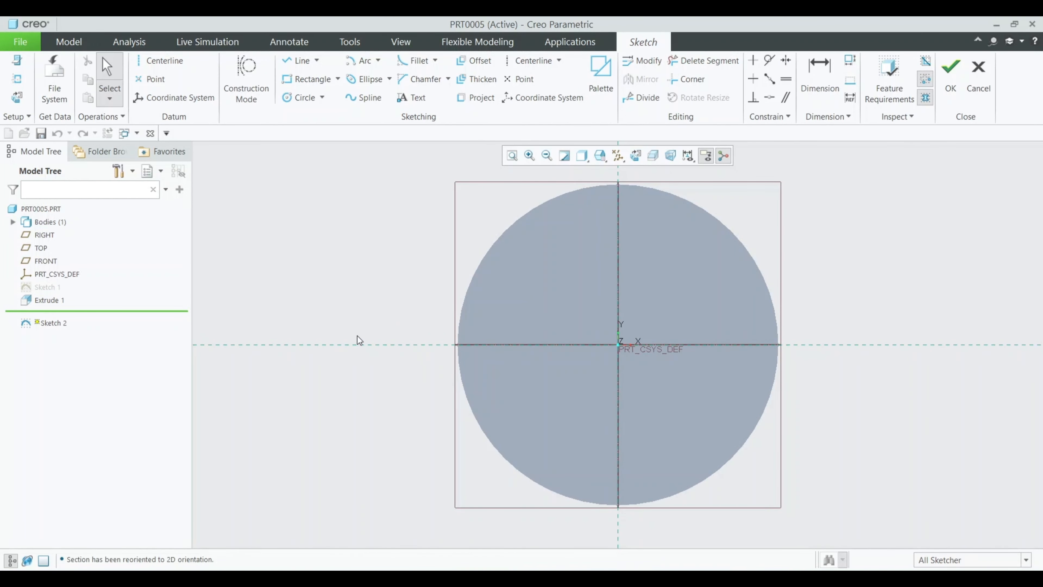
pyautogui.scroll(1, 411, 203)
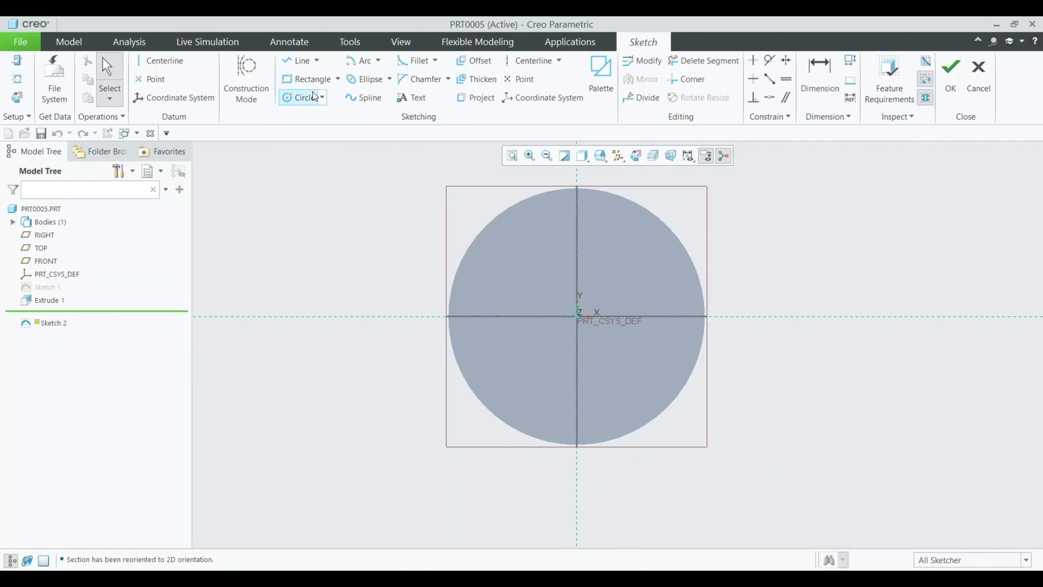
pyautogui.click(361, 63)
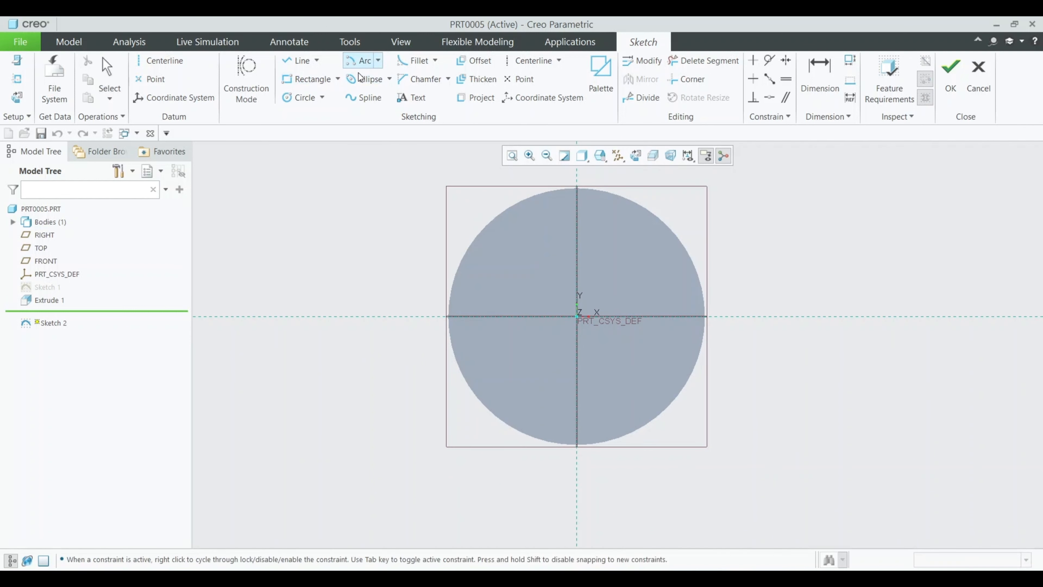
pyautogui.click(481, 316)
pyautogui.click(691, 219)
pyautogui.scroll(4, 462, 196)
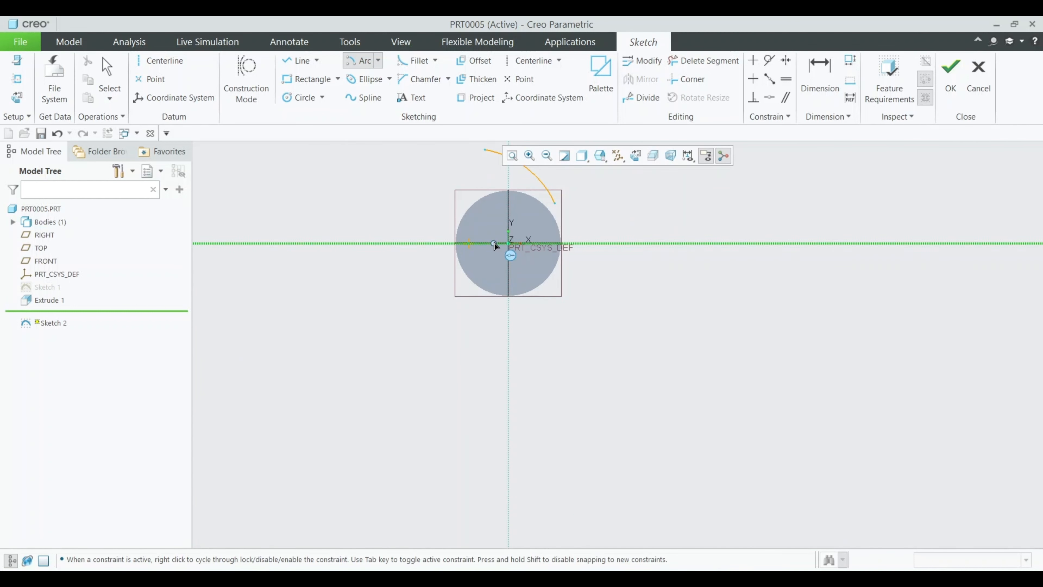
pyautogui.keyDown('shift'); pyautogui.moveTo(293, 275); pyautogui.dragTo(291, 341, button='middle'); pyautogui.keyUp('shift')
pyautogui.scroll(-2, 411, 271)
pyautogui.click(530, 218)
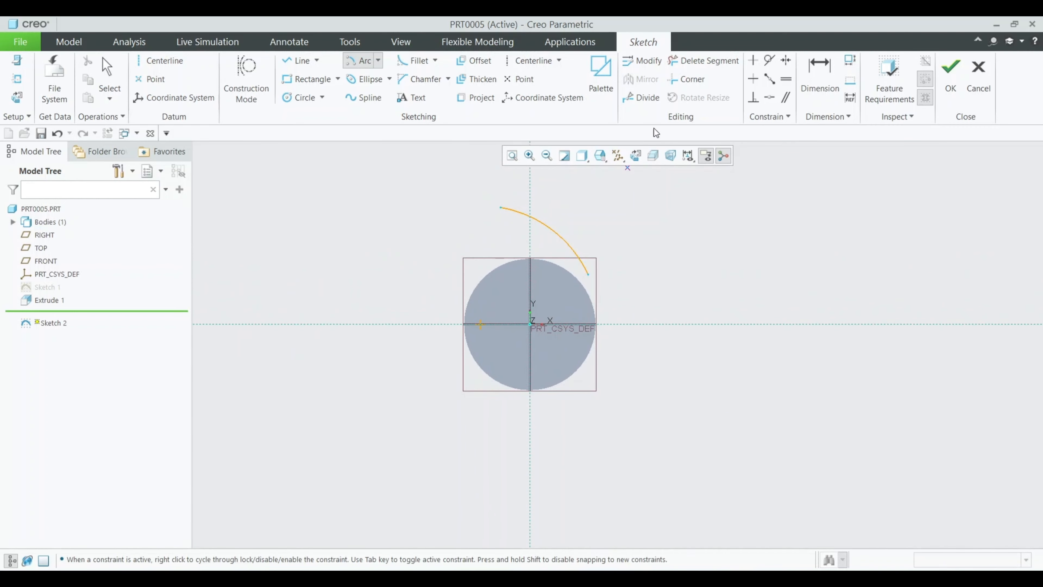
# Add a vertical centerline through the centre of the arc
pyautogui.click(161, 60)
pyautogui.click(480, 324)
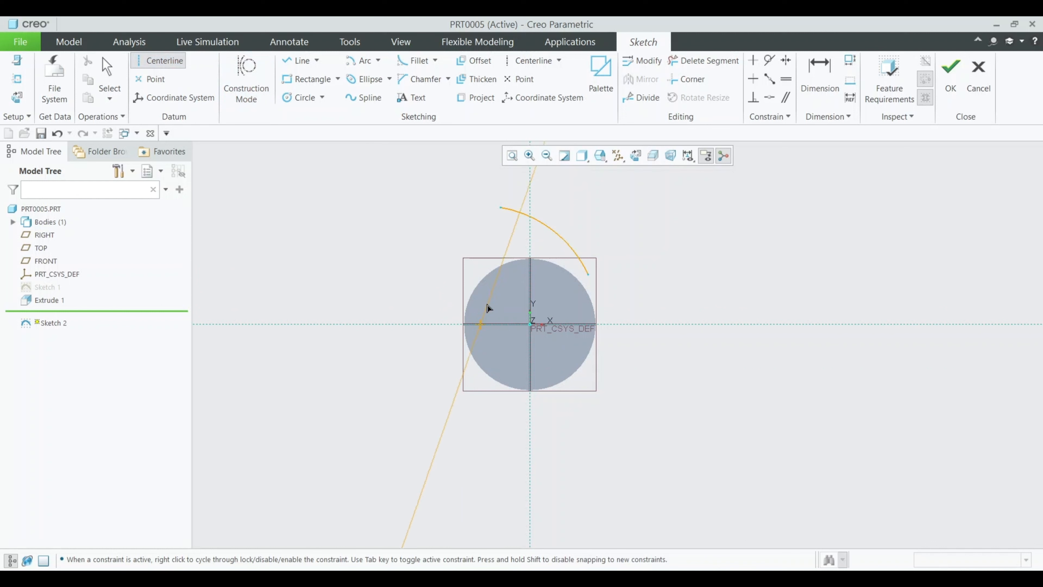
pyautogui.click(485, 281)
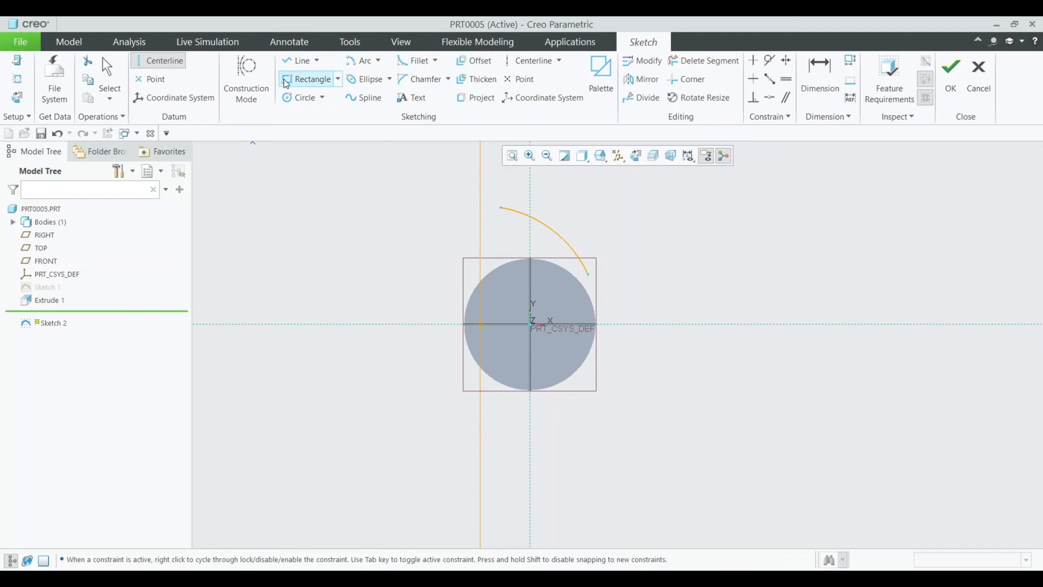
pyautogui.click(299, 60)
pyautogui.click(500, 208)
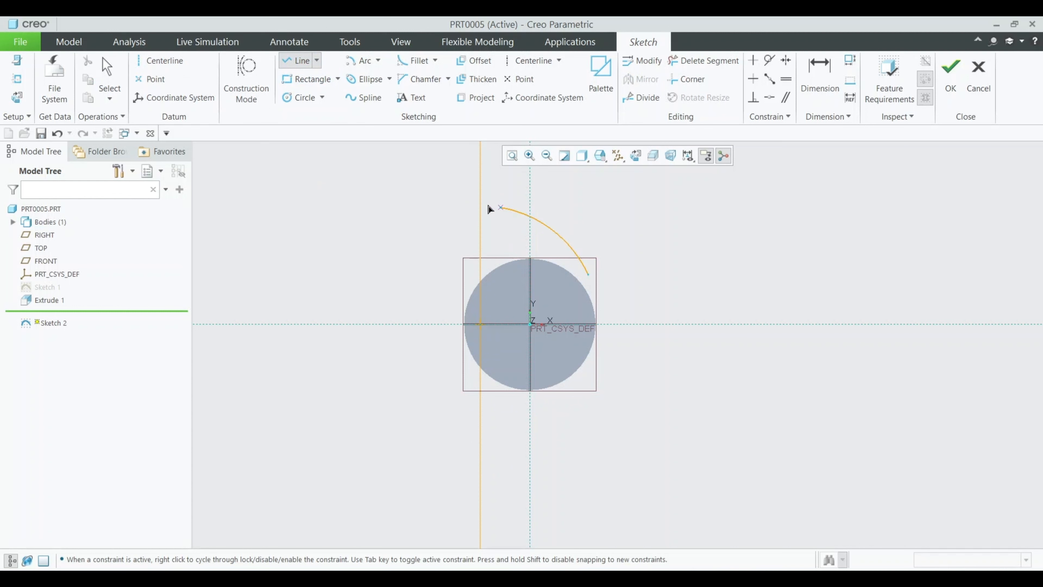
pyautogui.click(480, 205)
pyautogui.hotkey('ctrl', 'z')
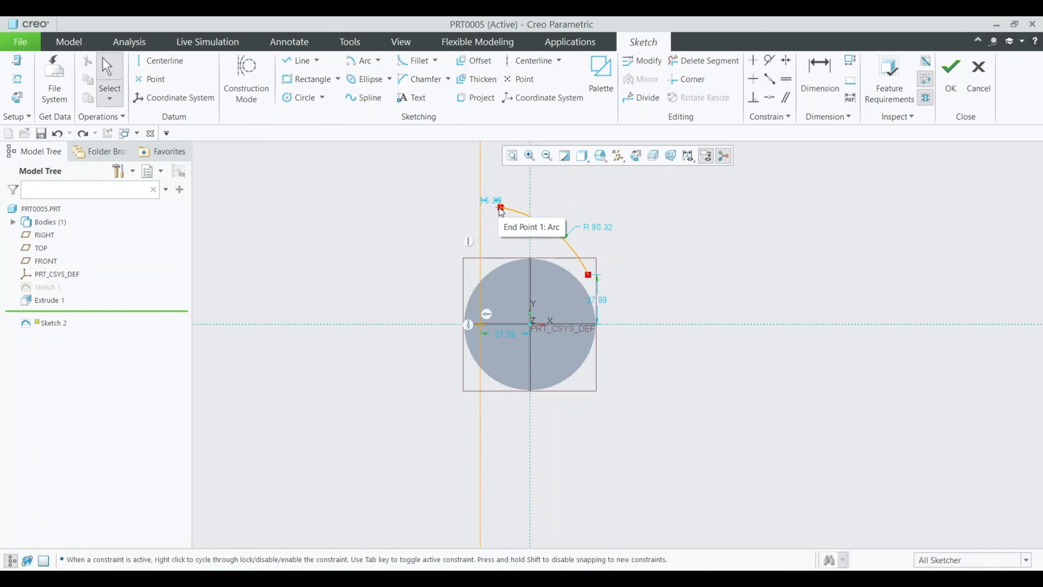
# Move the arc's upper endpoint onto the vertical centerline and sketch a line about 45 long leftward from it, tangent to the arc
pyautogui.moveTo(501, 208); pyautogui.dragTo(481, 206)
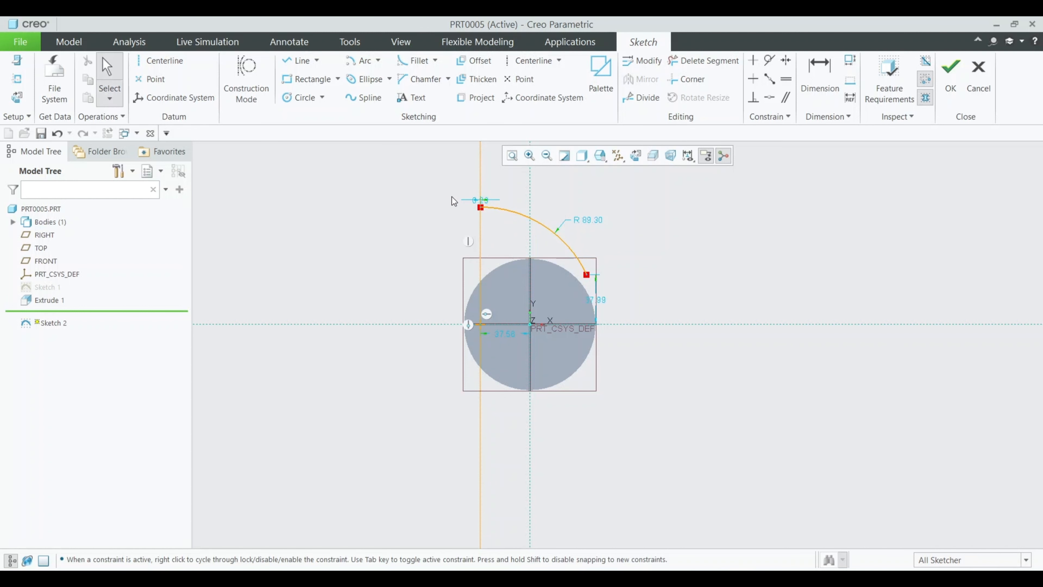
pyautogui.scroll(3, 445, 226)
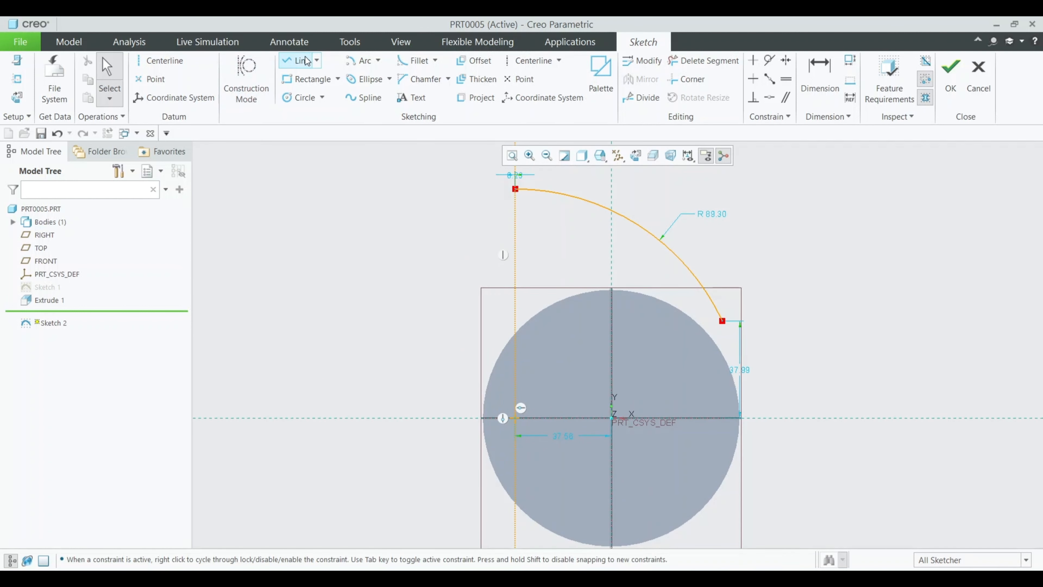
pyautogui.click(297, 60)
pyautogui.click(515, 189)
pyautogui.click(399, 189)
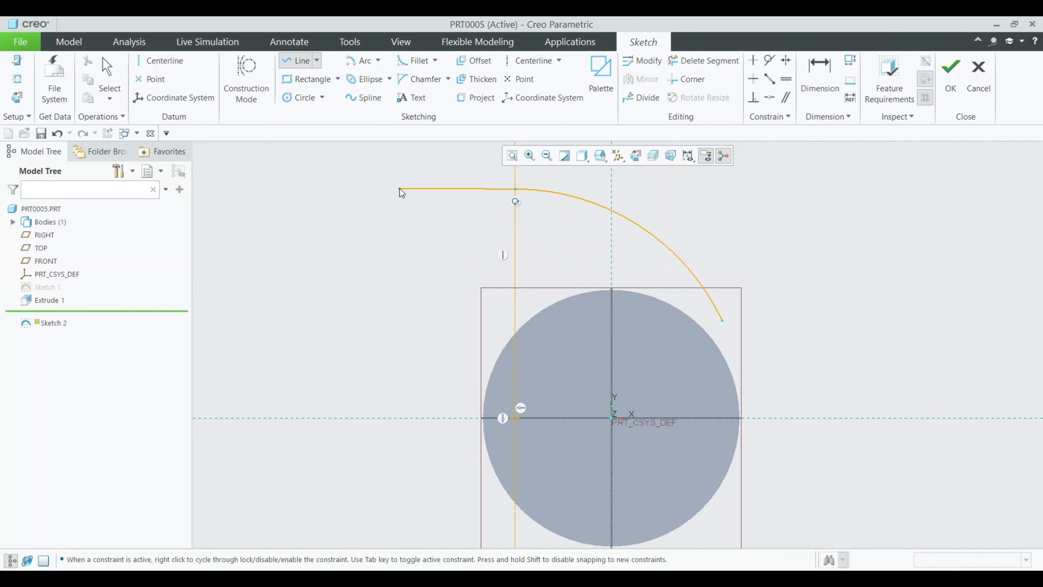
pyautogui.middleClick(399, 187)
# Set the length of the straight line to 50
pyautogui.click(450, 187)
pyautogui.doubleClick(448, 182)
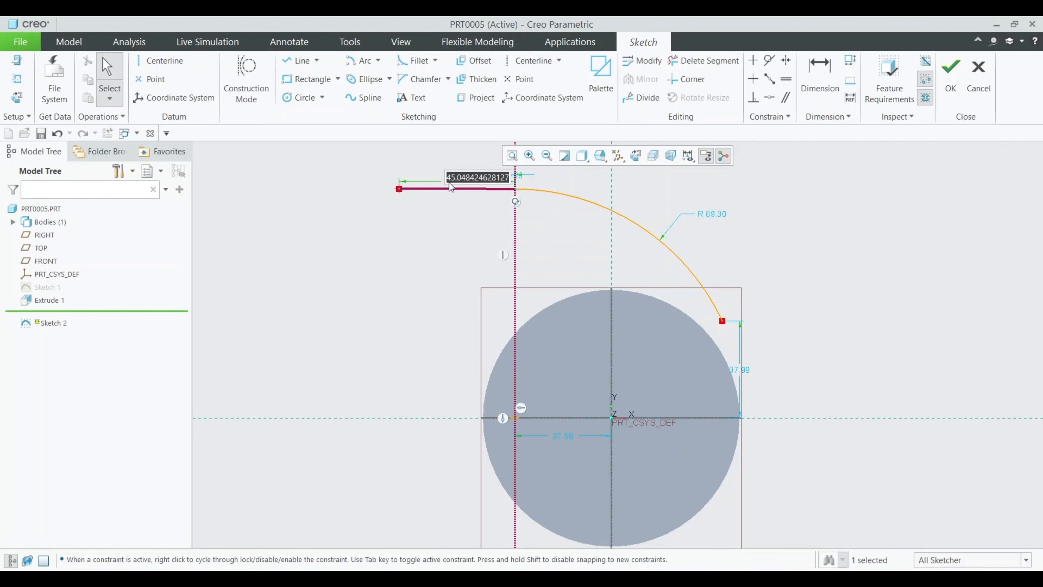
pyautogui.write('50')
pyautogui.press('Return')
# Set the arc's radius to 85 and the distance from its centre to the vertical reference to 35
pyautogui.doubleClick(710, 214)
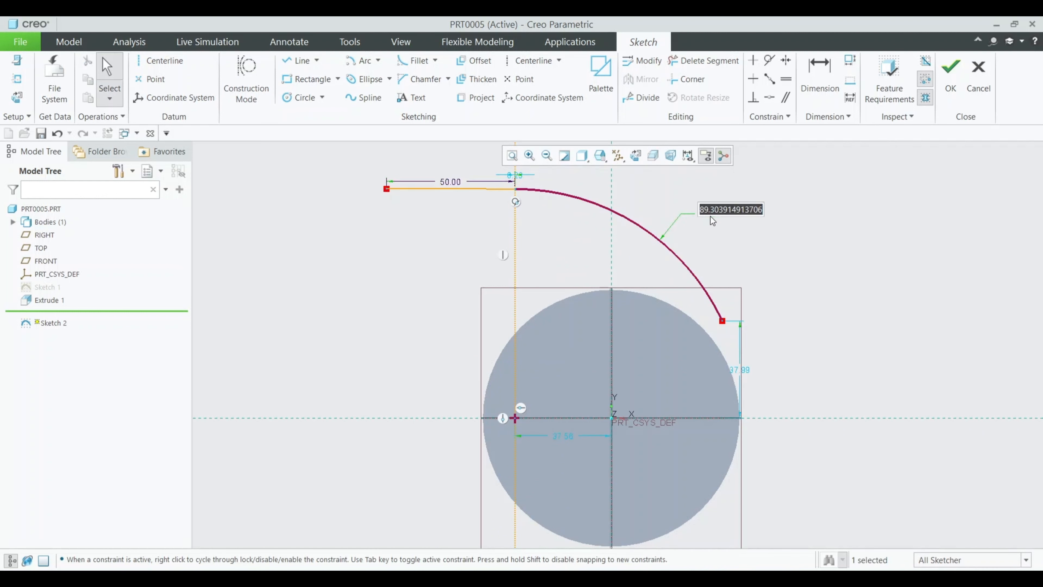
pyautogui.write('85')
pyautogui.press('Return')
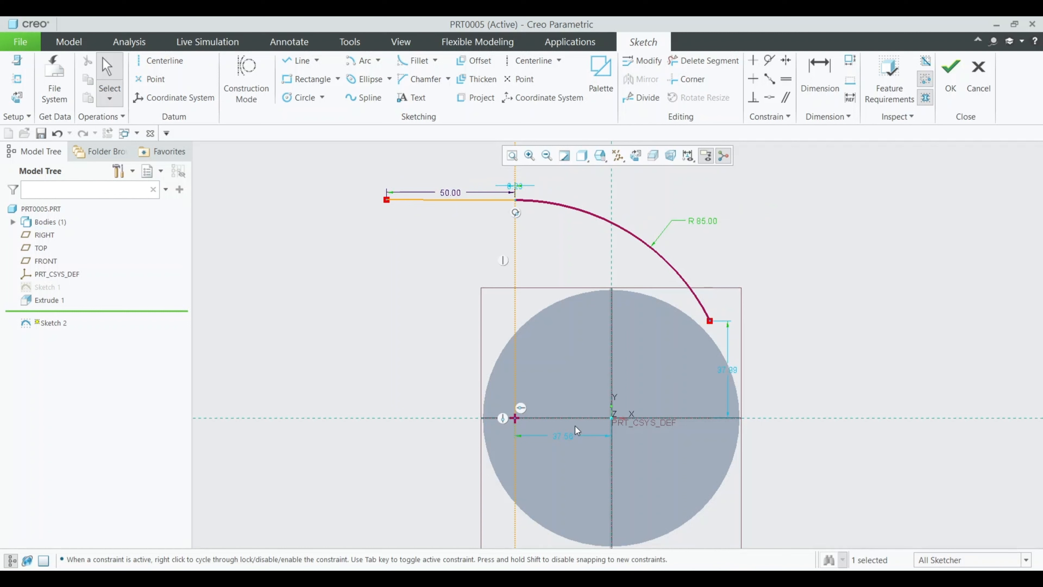
pyautogui.doubleClick(560, 435)
pyautogui.write('35')
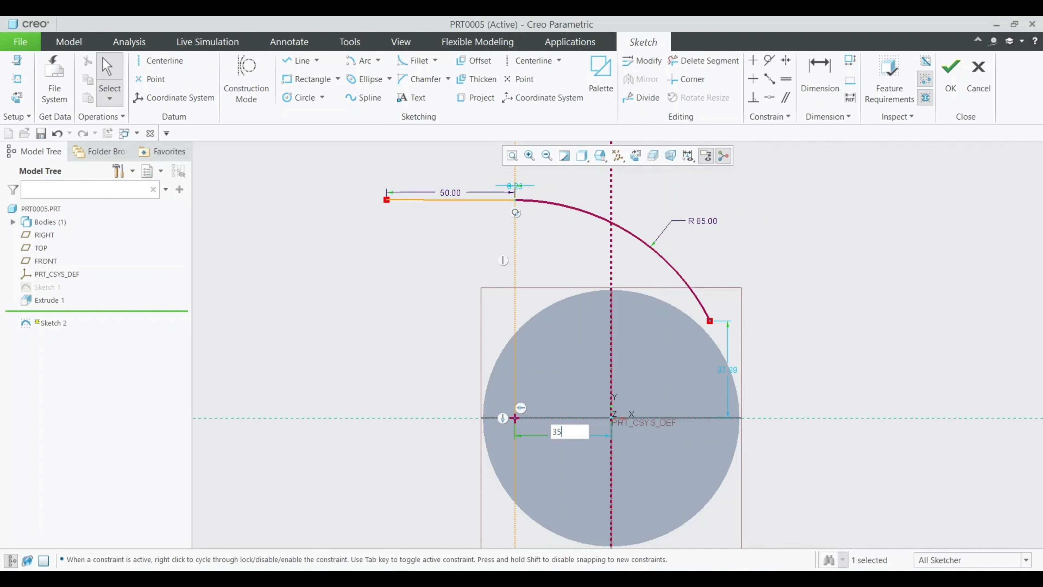
pyautogui.press('Return')
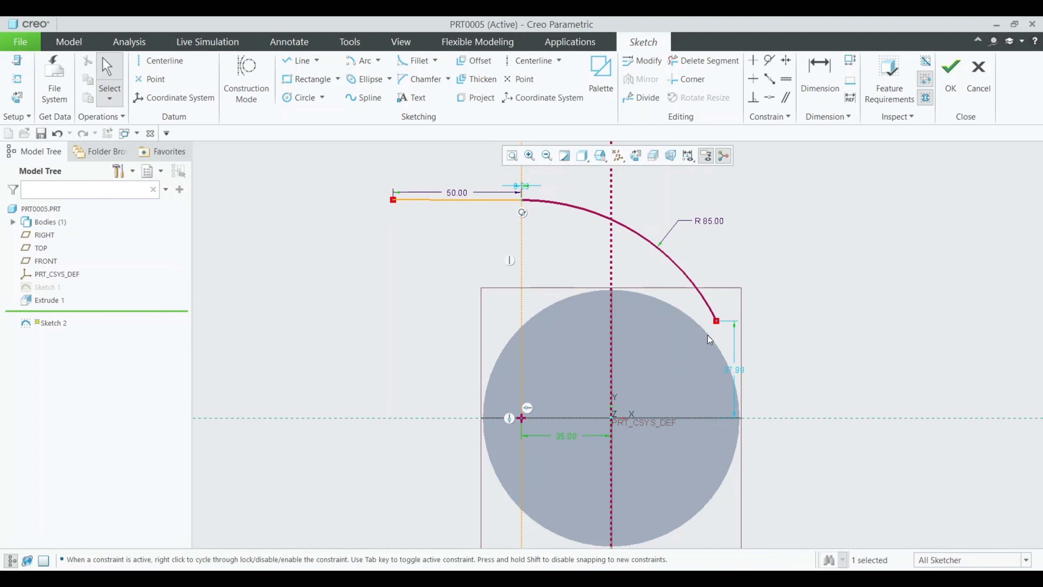
# Connect the circle's rightmost point to the arc's lower endpoint with a spline through one intermediate point, and finish the sketch
pyautogui.scroll(2, 683, 357)
pyautogui.scroll(-2, 617, 278)
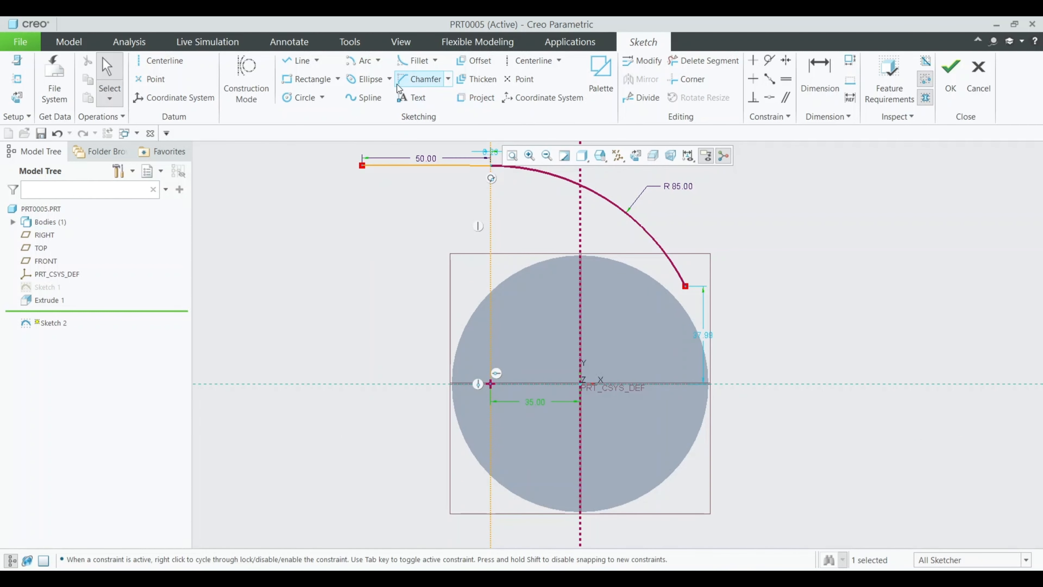
pyautogui.click(368, 97)
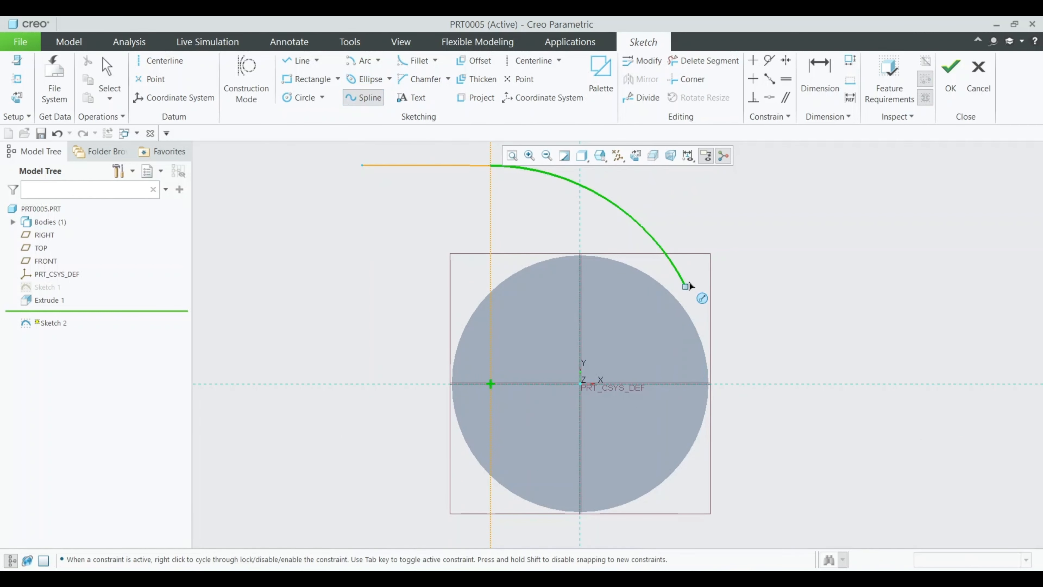
pyautogui.scroll(2, 711, 340)
pyautogui.scroll(2, 708, 409)
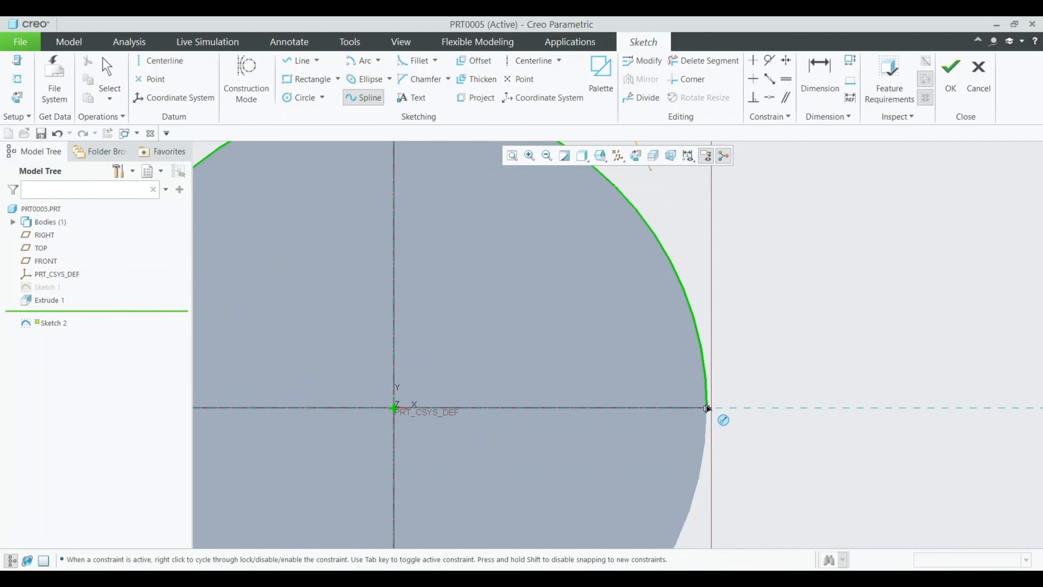
pyautogui.click(706, 408)
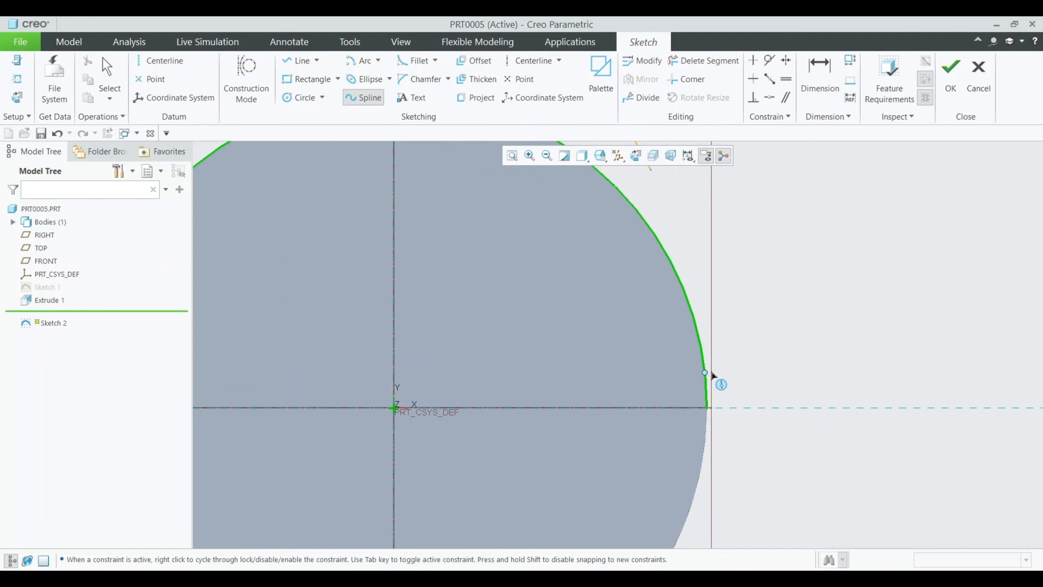
pyautogui.click(707, 340)
pyautogui.scroll(-2, 705, 337)
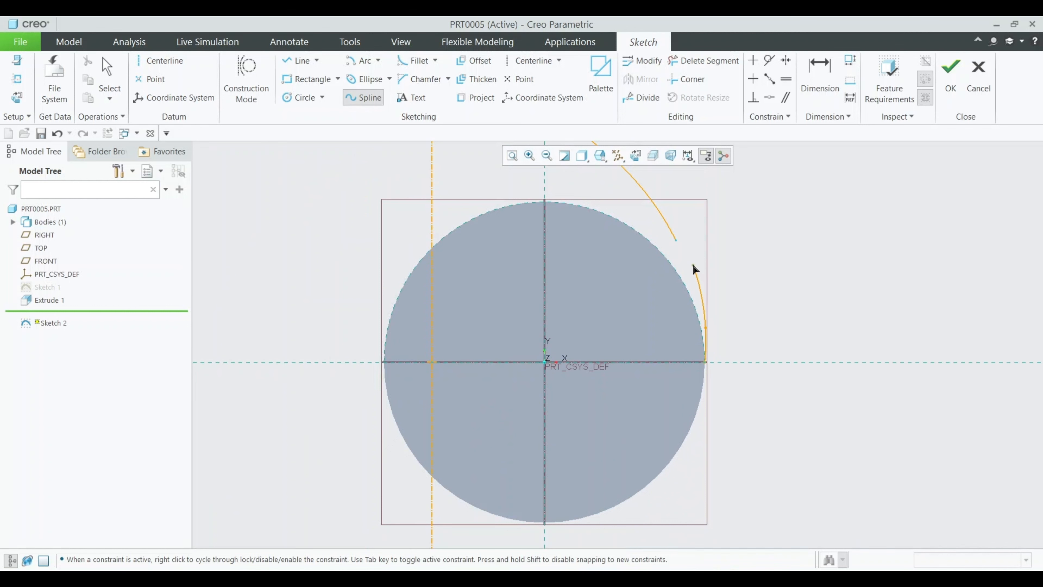
pyautogui.click(677, 240)
pyautogui.scroll(-1, 698, 274)
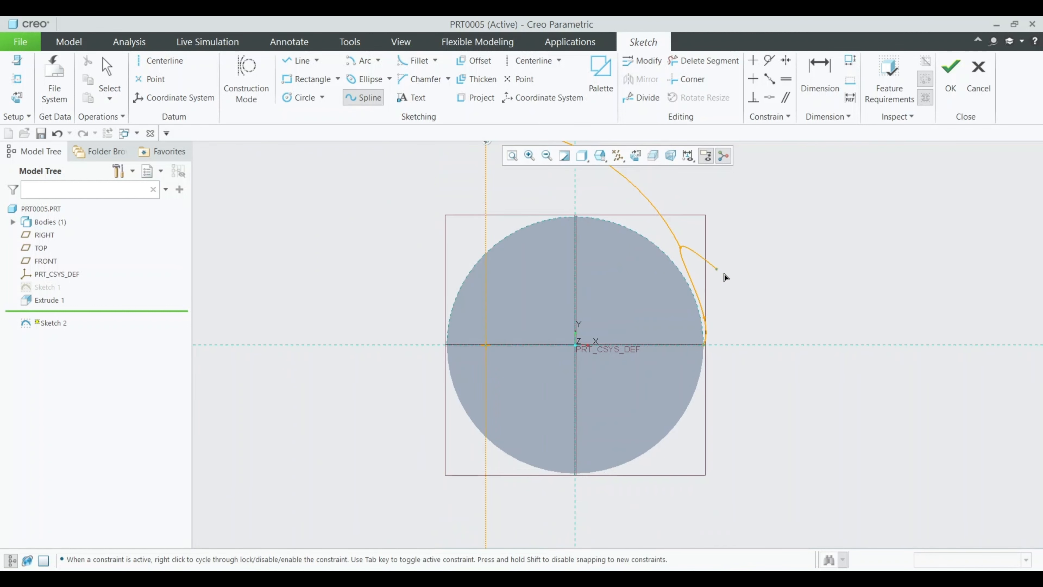
pyautogui.middleClick(729, 274)
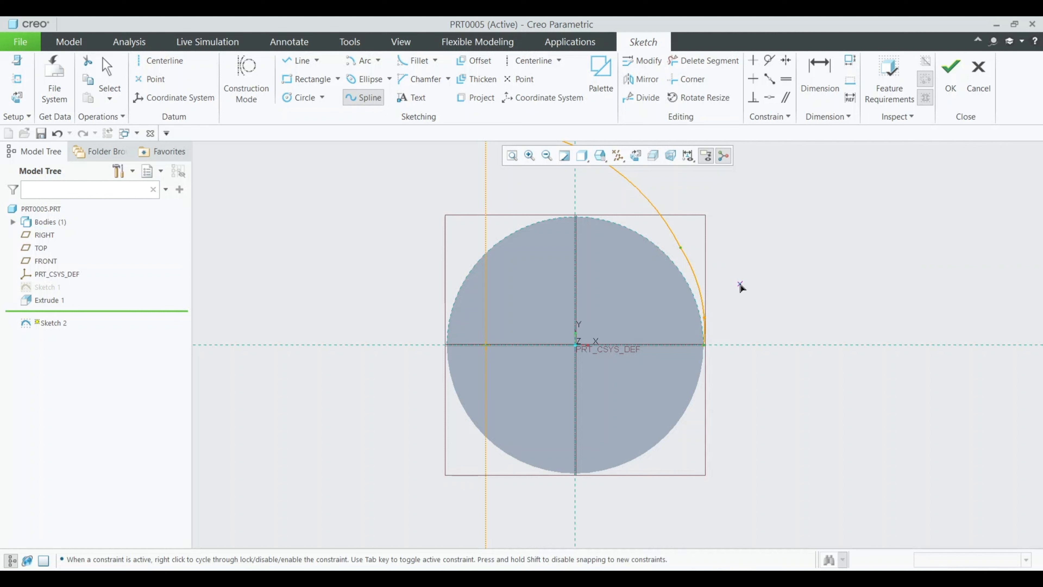
pyautogui.click(950, 78)
pyautogui.scroll(-1, 699, 308)
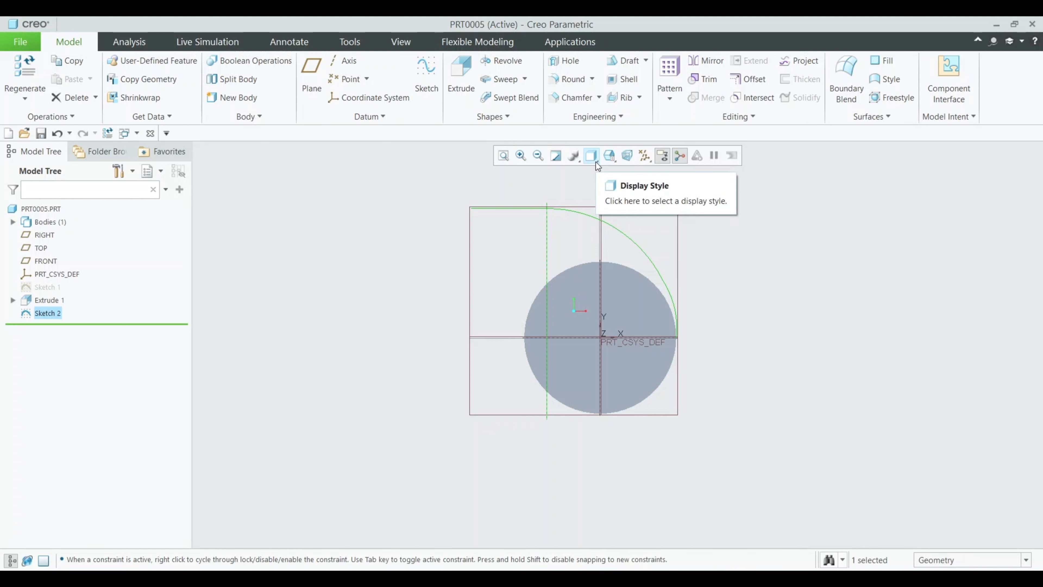
# Start a Swept Blend along the new sketch and place a datum point on the trajectory where the line meets the arc
pyautogui.click(499, 97)
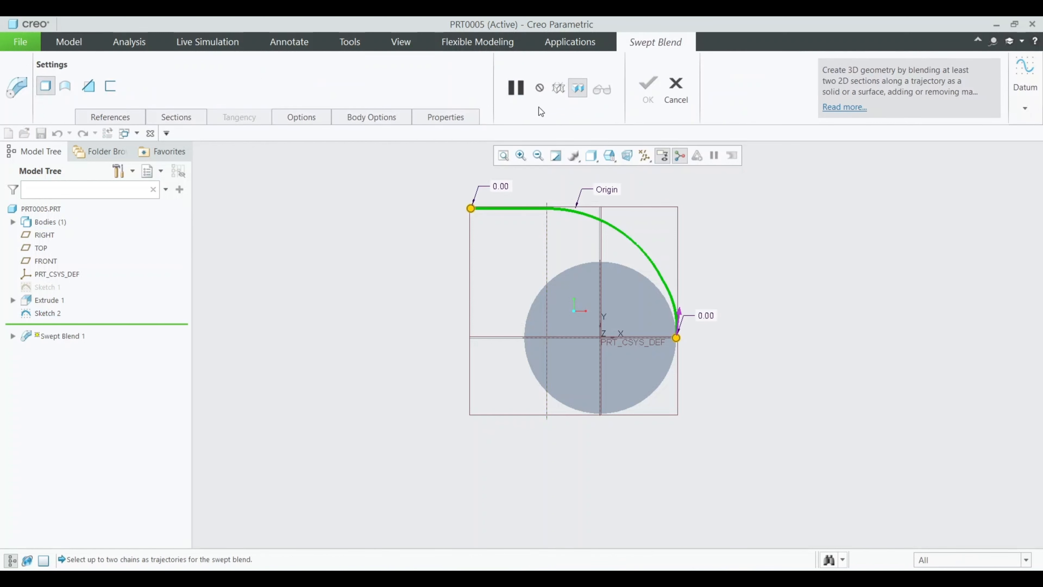
pyautogui.click(1039, 83)
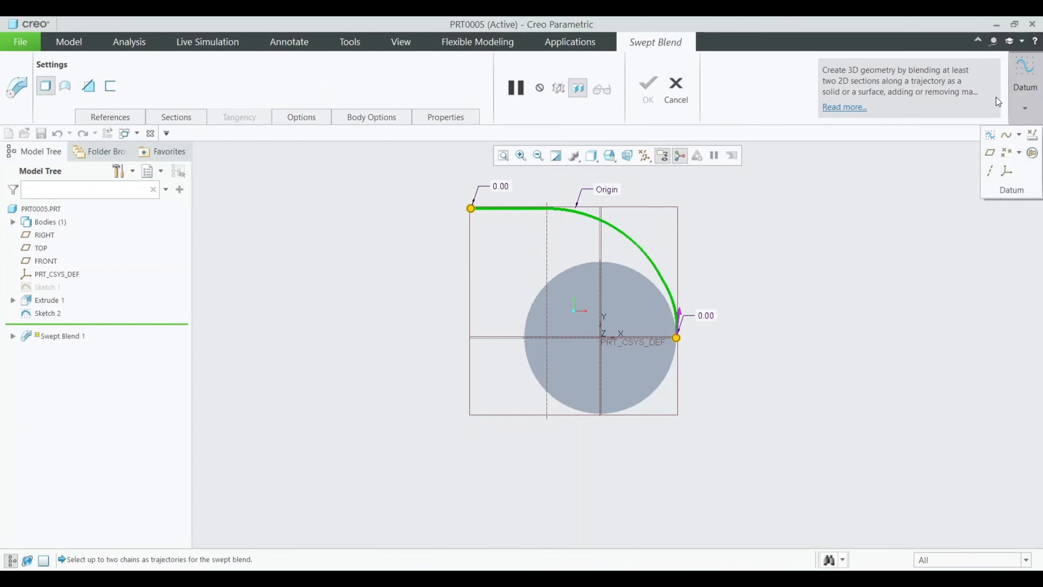
pyautogui.click(990, 96)
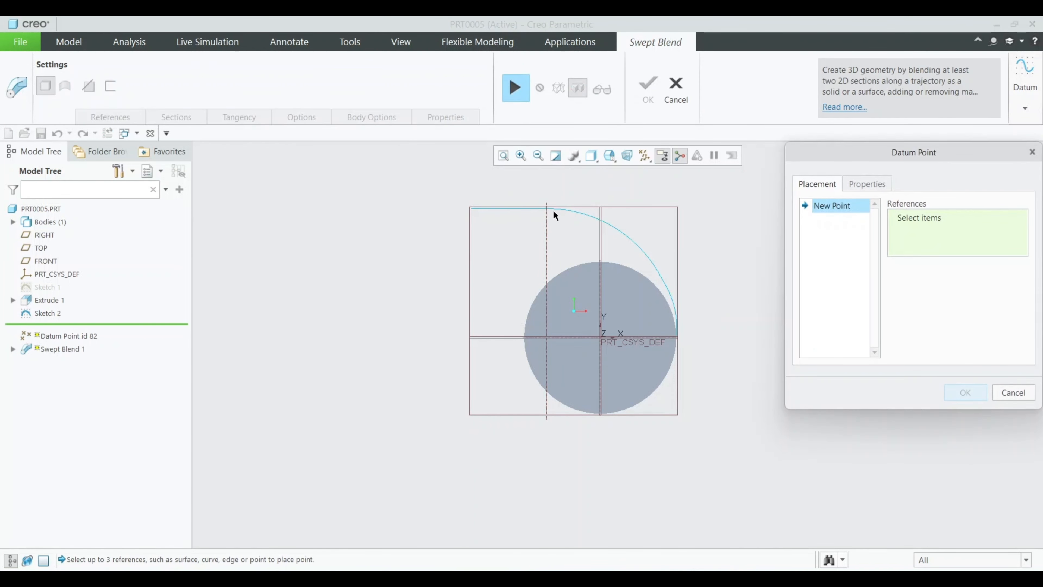
pyautogui.click(548, 207)
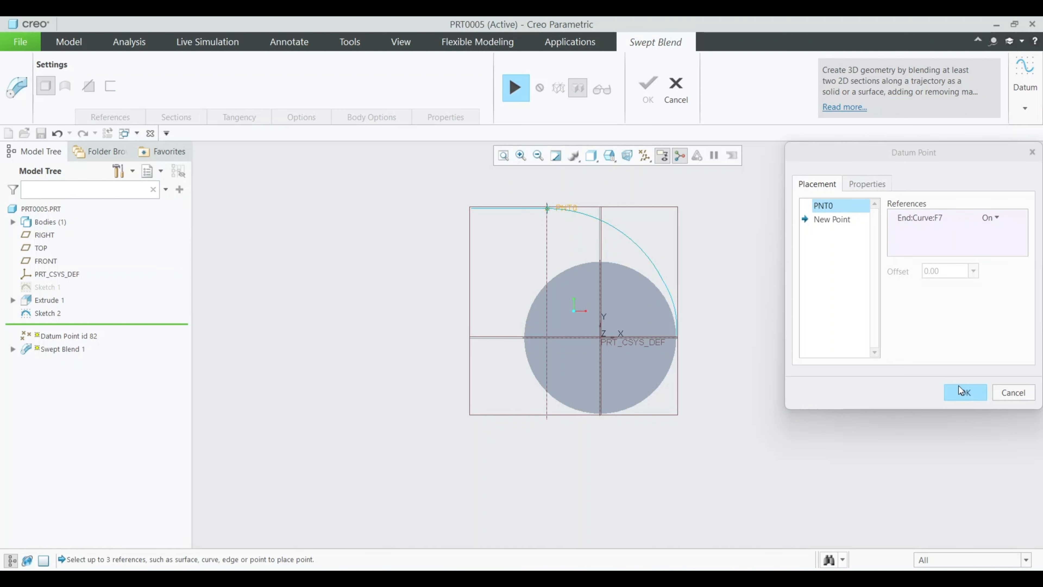
pyautogui.click(962, 392)
pyautogui.click(518, 88)
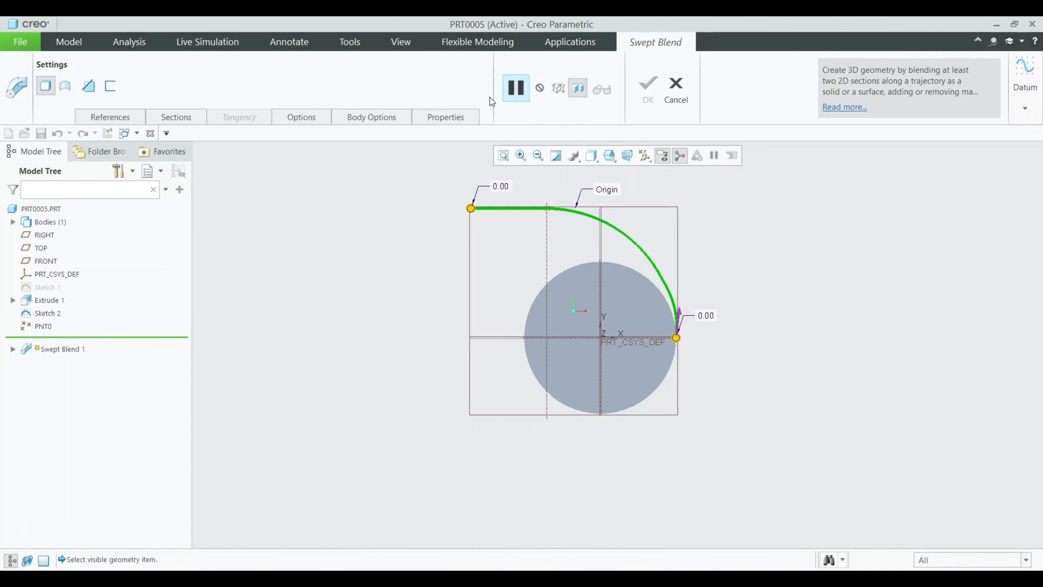
# Sketch section 1 at the trajectory's start as a rectangle about 25 wide and 34 high, with one side on the vertical reference
pyautogui.click(175, 120)
pyautogui.click(283, 246)
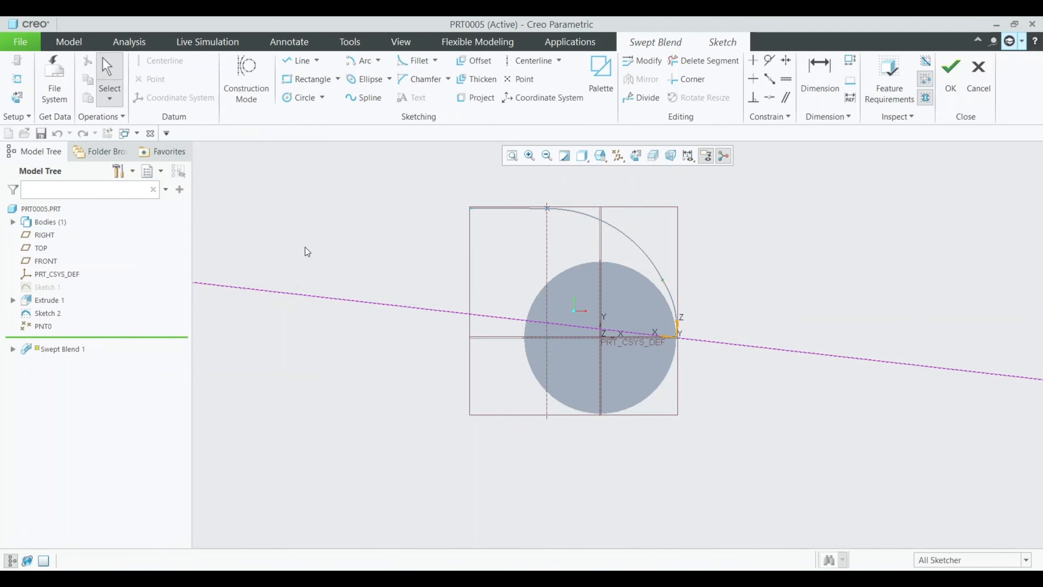
pyautogui.click(646, 153)
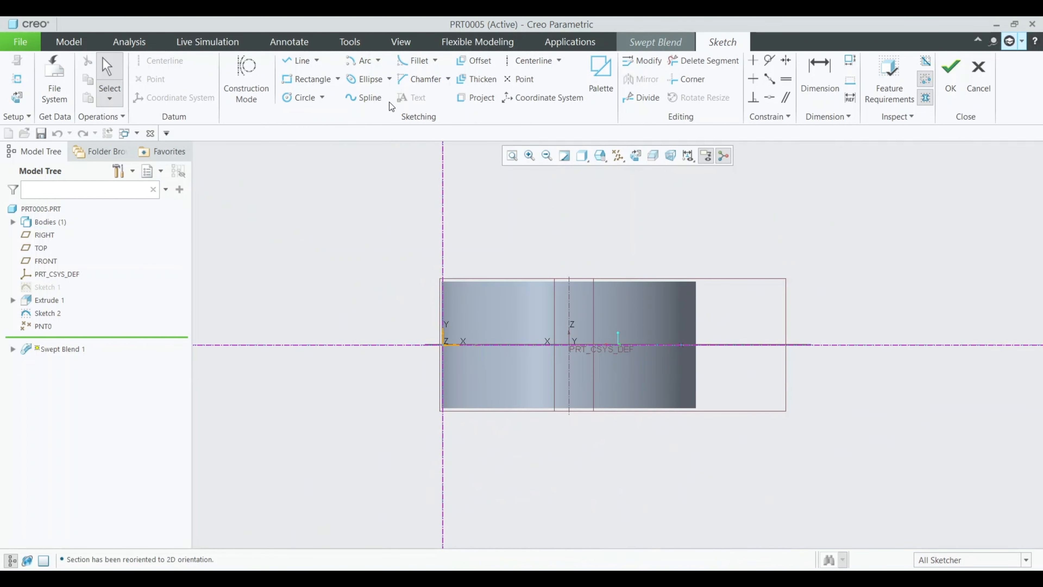
pyautogui.click(326, 78)
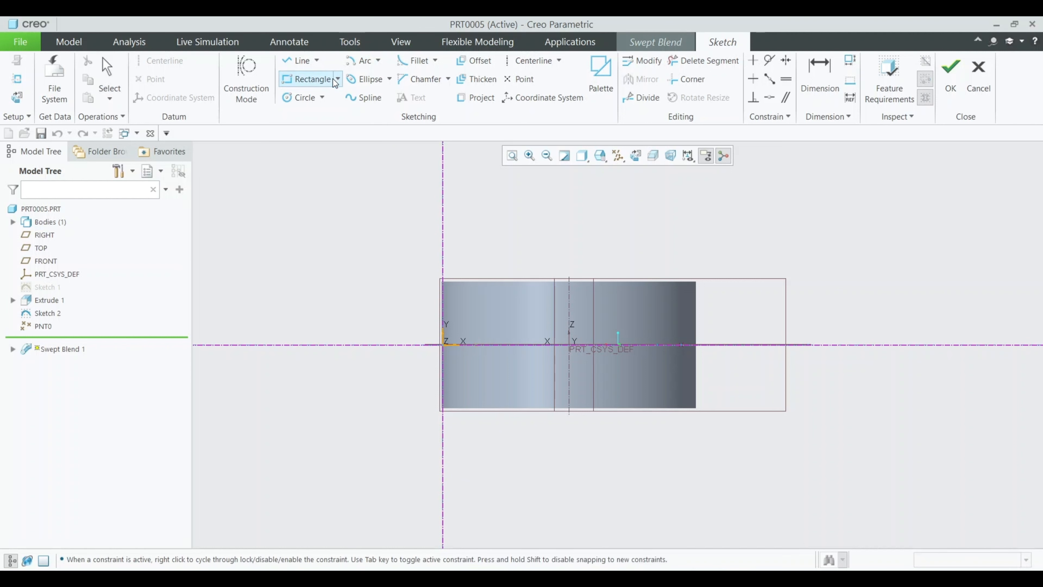
pyautogui.click(443, 303)
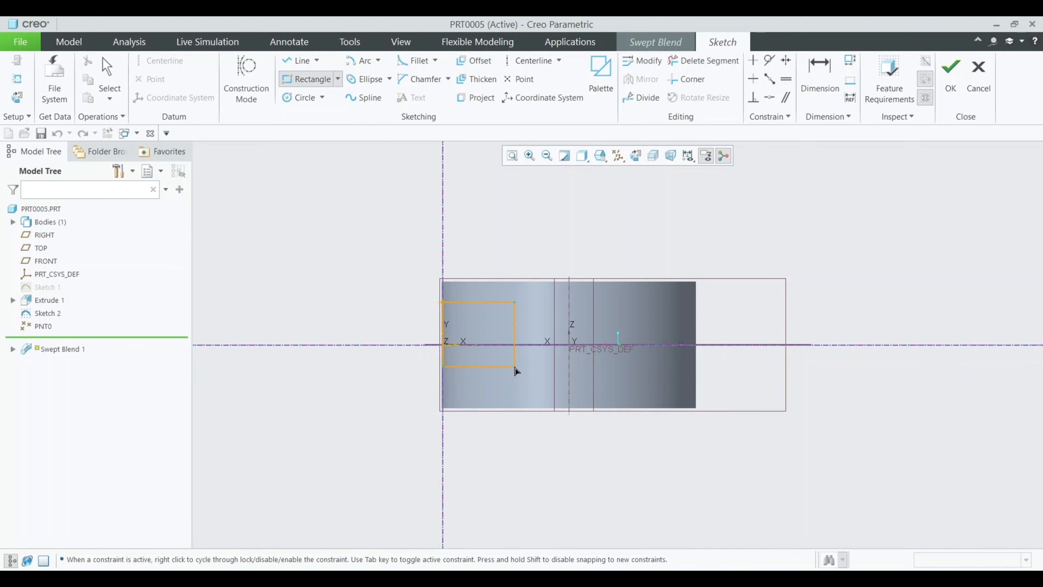
pyautogui.click(506, 387)
pyautogui.middleClick(506, 386)
# Set the section 1 rectangle's width to 35 and height to 40, and finish the section sketch
pyautogui.doubleClick(464, 296)
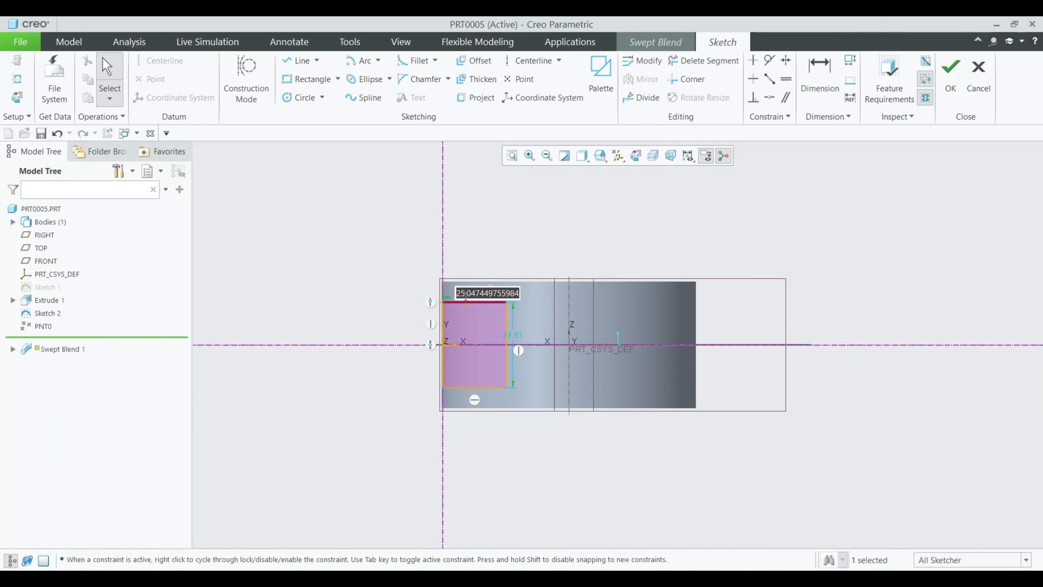
pyautogui.write('35')
pyautogui.press('Return')
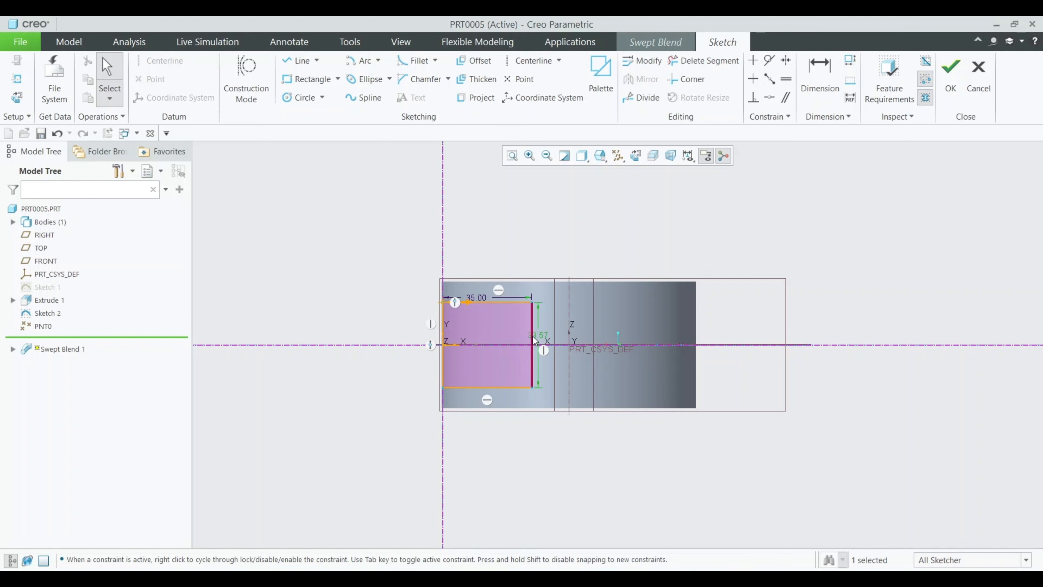
pyautogui.doubleClick(534, 332)
pyautogui.write('40')
pyautogui.press('Return')
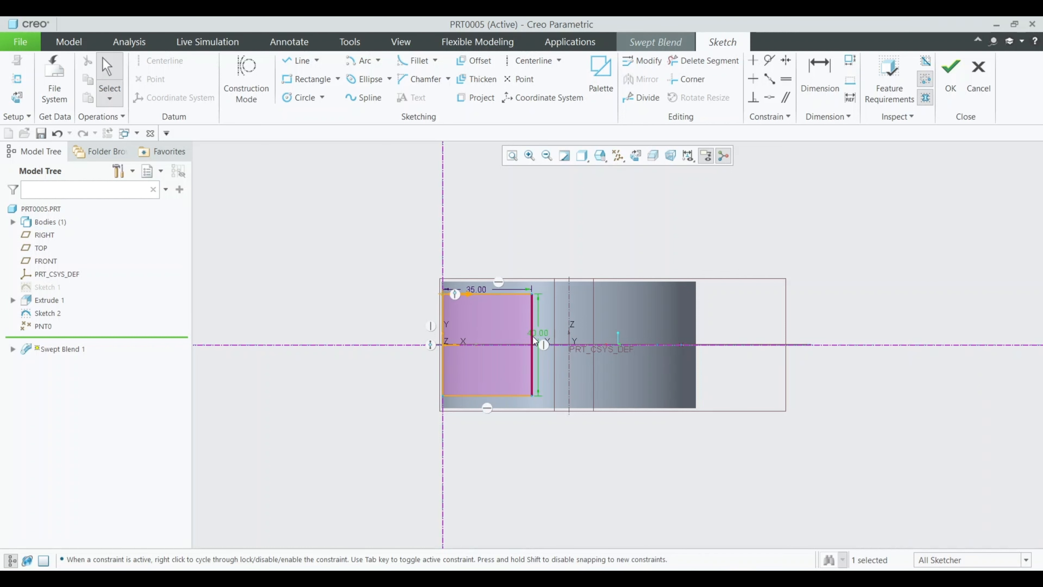
pyautogui.click(950, 75)
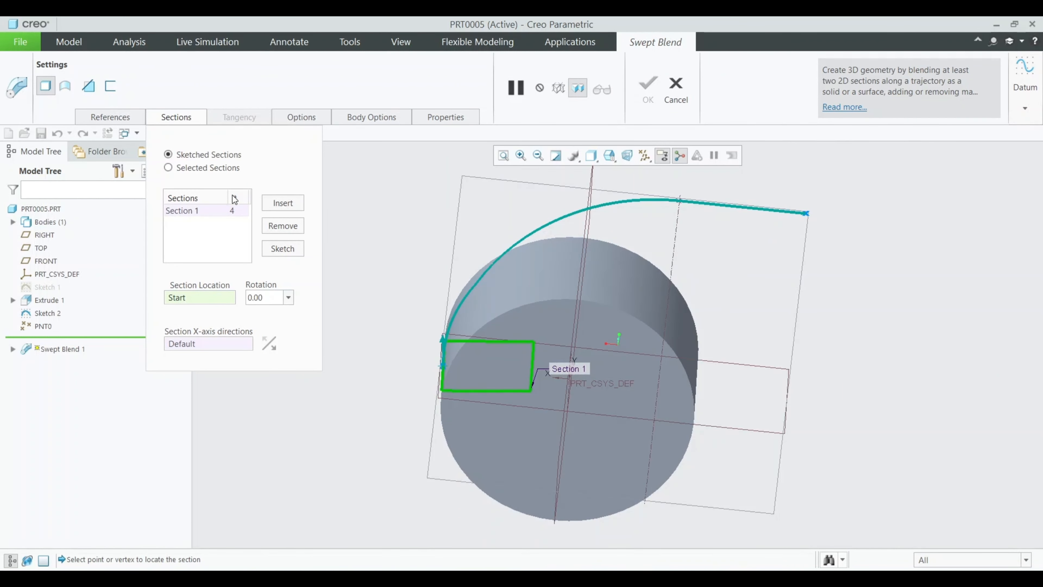
# Insert a second section at the datum point and sketch a center rectangle about 33 by 42 on the section origin
pyautogui.click(283, 202)
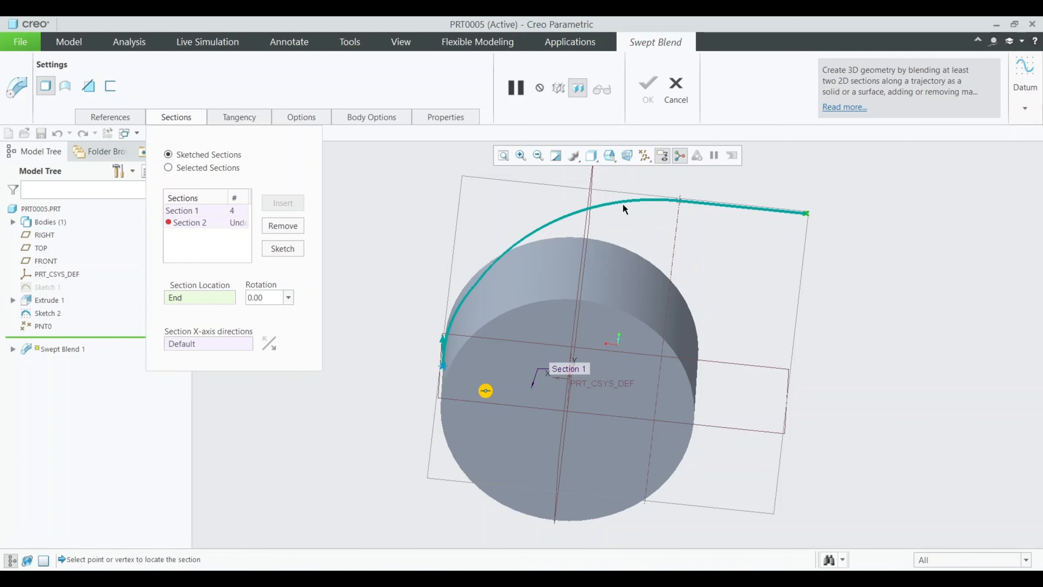
pyautogui.click(679, 200)
pyautogui.click(274, 252)
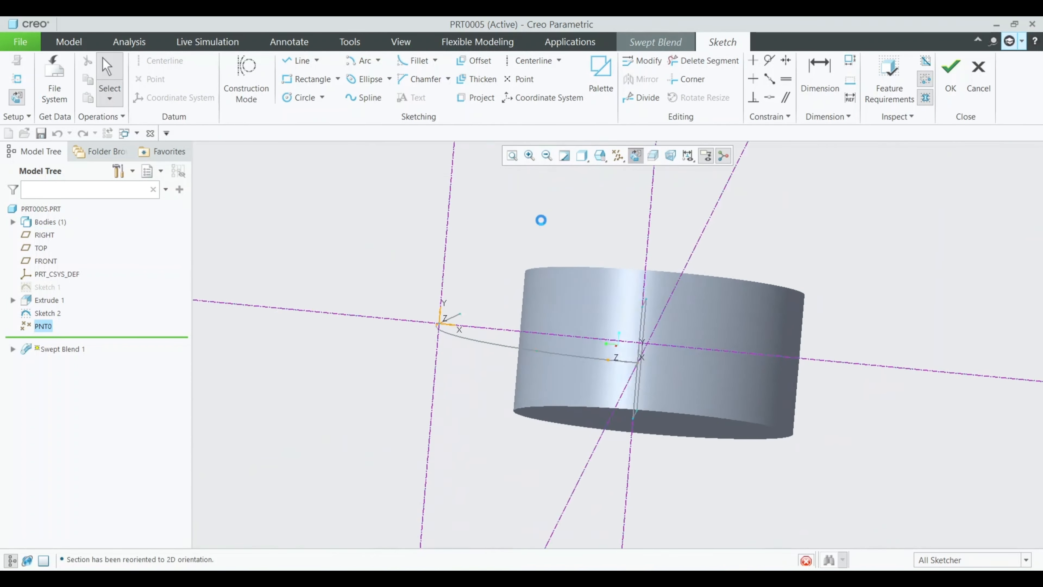
pyautogui.click(337, 79)
pyautogui.click(304, 123)
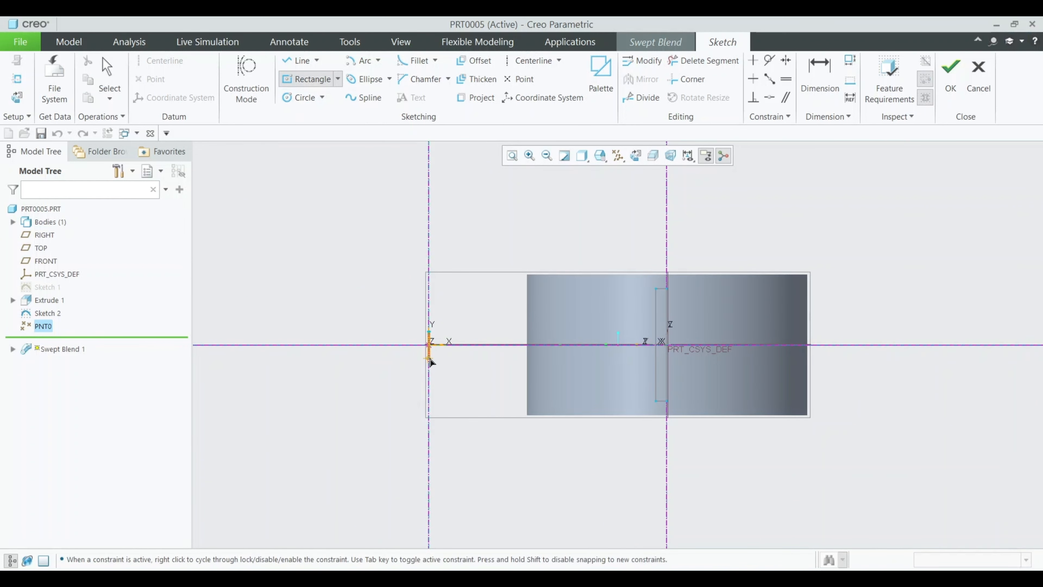
pyautogui.click(429, 345)
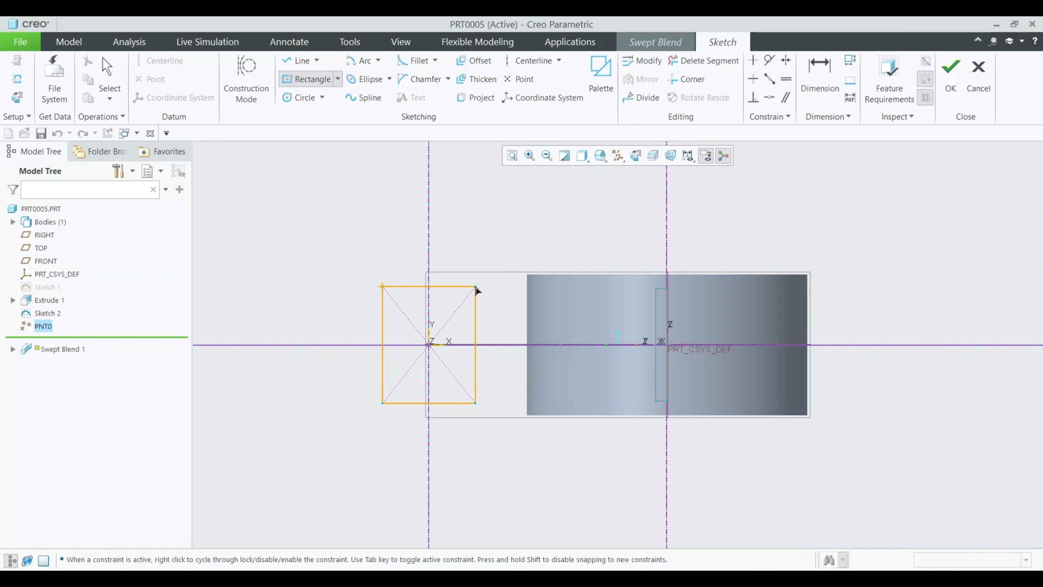
pyautogui.click(476, 286)
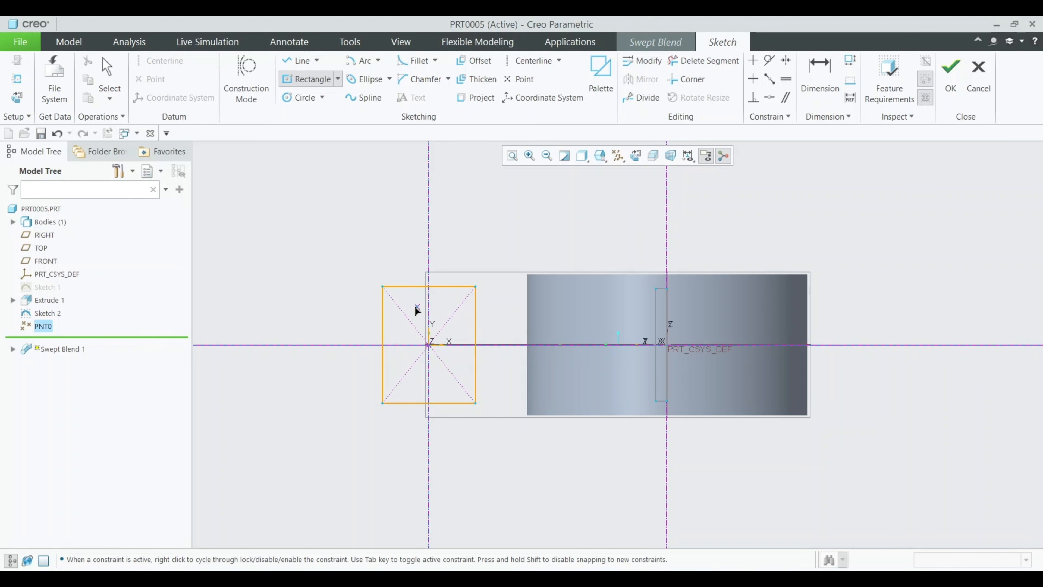
pyautogui.middleClick(360, 291)
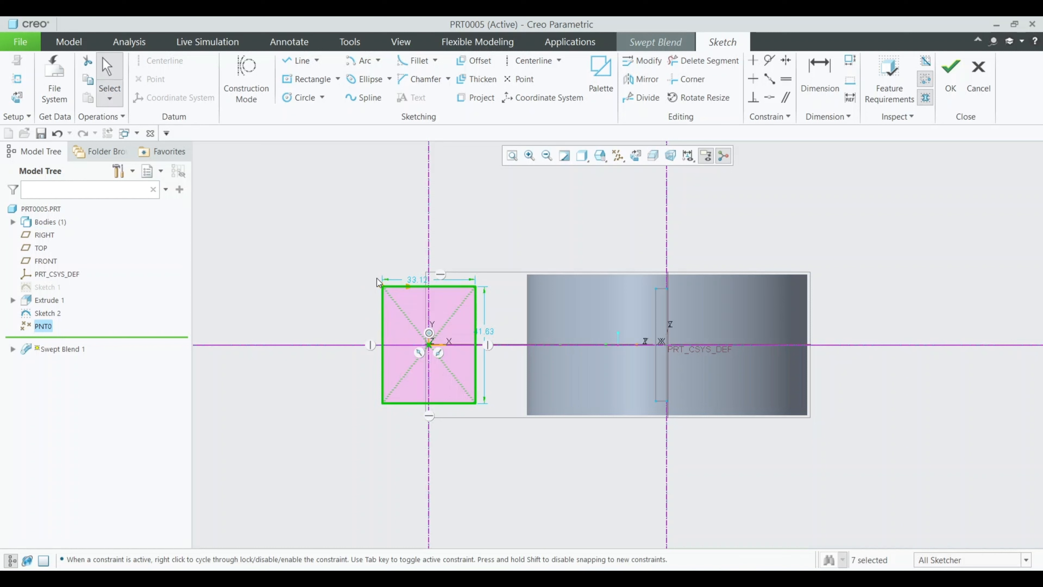
pyautogui.click(296, 61)
pyautogui.click(348, 250)
pyautogui.click(406, 227)
pyautogui.hotkey('ctrl', 'z')
# Set the section 2 rectangle's width to 45 and height to 50, and finish the section sketch
pyautogui.scroll(-2, 366, 275)
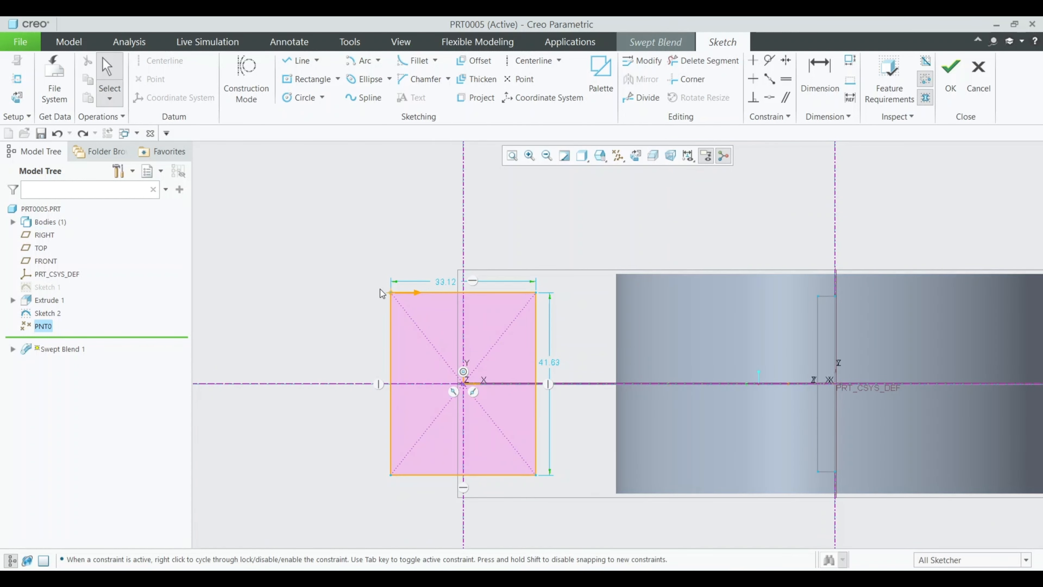
pyautogui.doubleClick(445, 282)
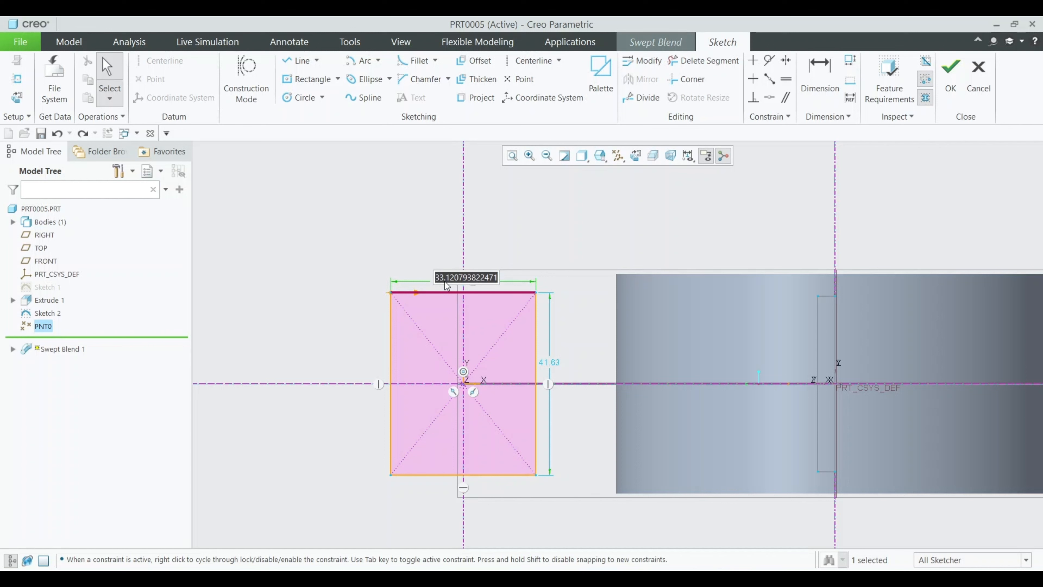
pyautogui.write('45')
pyautogui.press('Return')
pyautogui.doubleClick(574, 362)
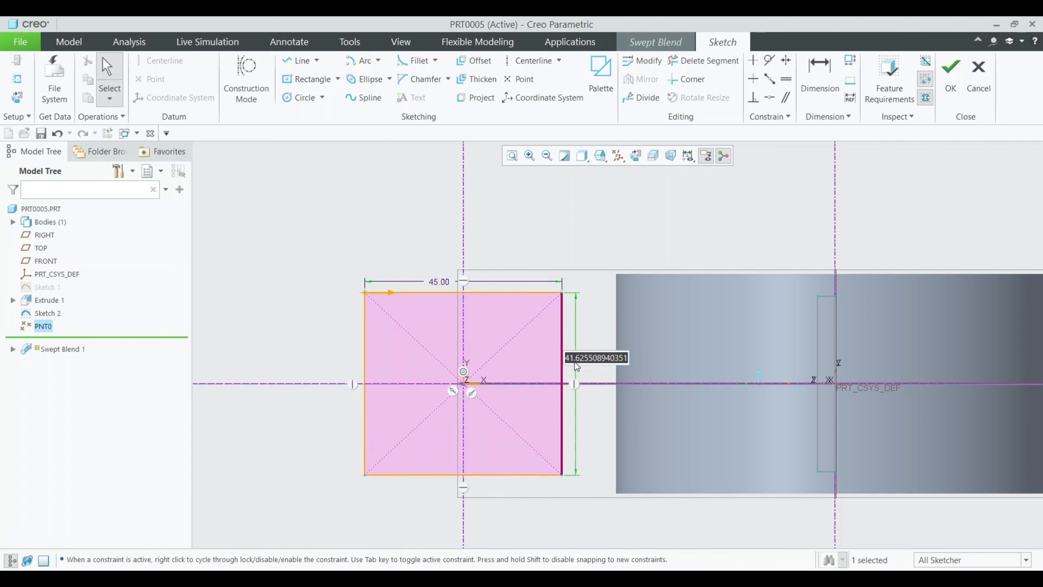
pyautogui.write('50')
pyautogui.press('Return')
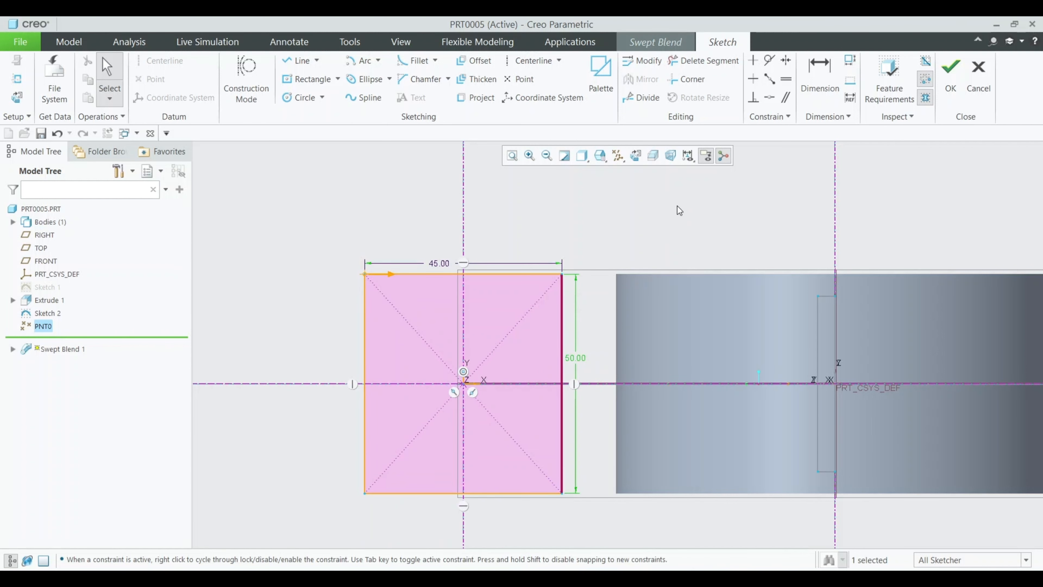
pyautogui.click(949, 82)
# Insert a third section at the free end of the trajectory's straight line and open its sketch in the 2D orientation
pyautogui.moveTo(380, 235)
pyautogui.mouseDown(button='middle')
pyautogui.moveTo(403, 216)
pyautogui.moveTo(406, 150)
pyautogui.moveTo(417, 328)
pyautogui.moveTo(470, 216)
pyautogui.moveTo(414, 171)
pyautogui.moveTo(411, 148)
pyautogui.moveTo(472, 181)
pyautogui.mouseUp(button='middle')
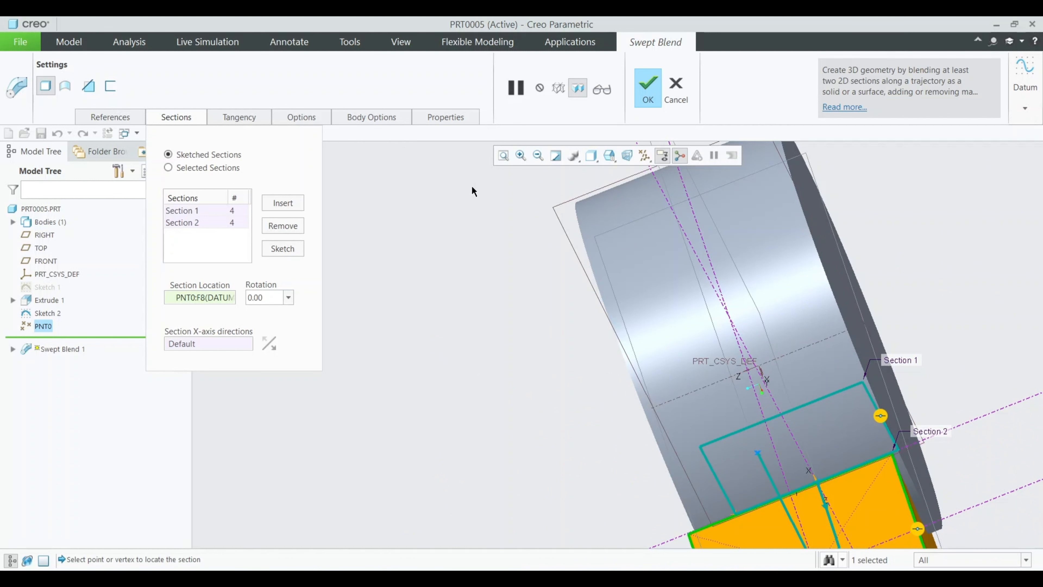
pyautogui.click(283, 202)
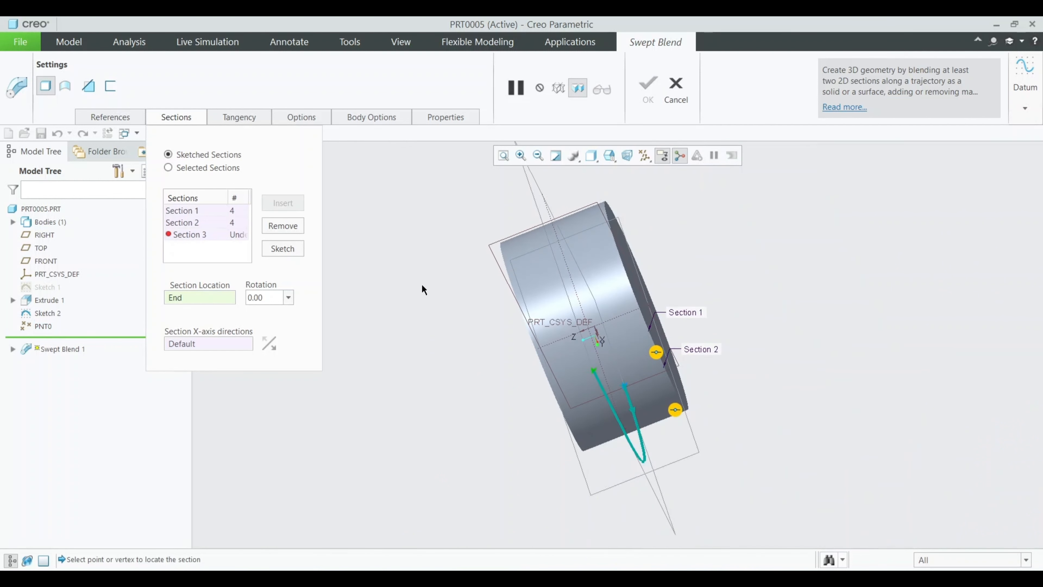
pyautogui.moveTo(411, 271); pyautogui.dragTo(380, 263, button='middle')
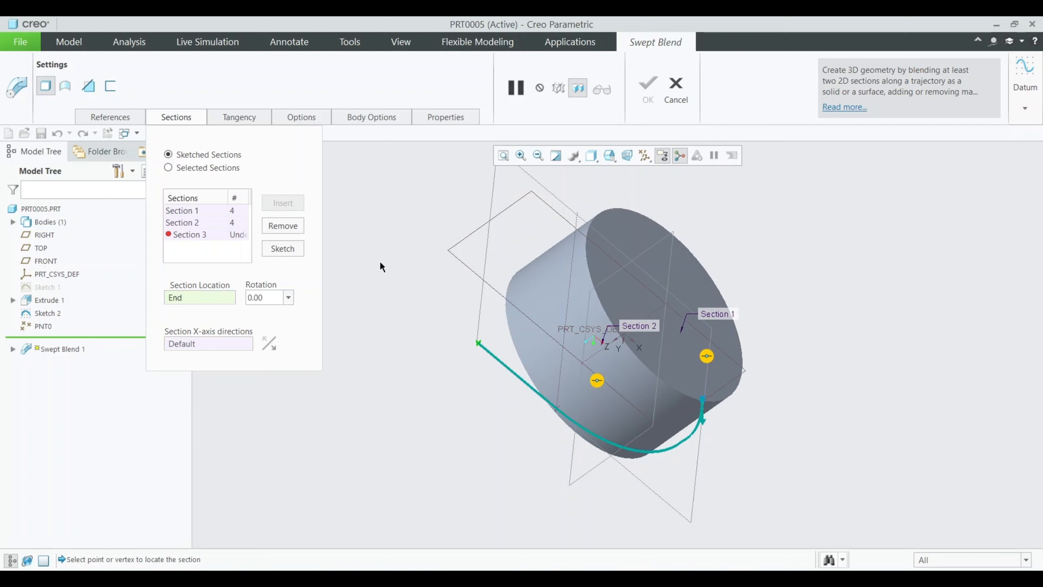
pyautogui.click(478, 341)
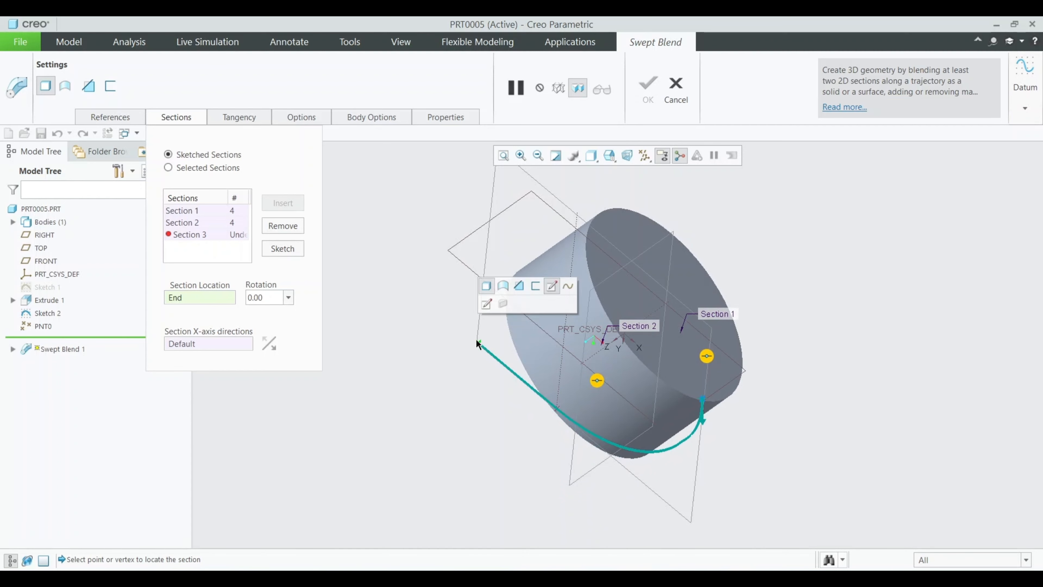
pyautogui.click(294, 250)
pyautogui.click(636, 160)
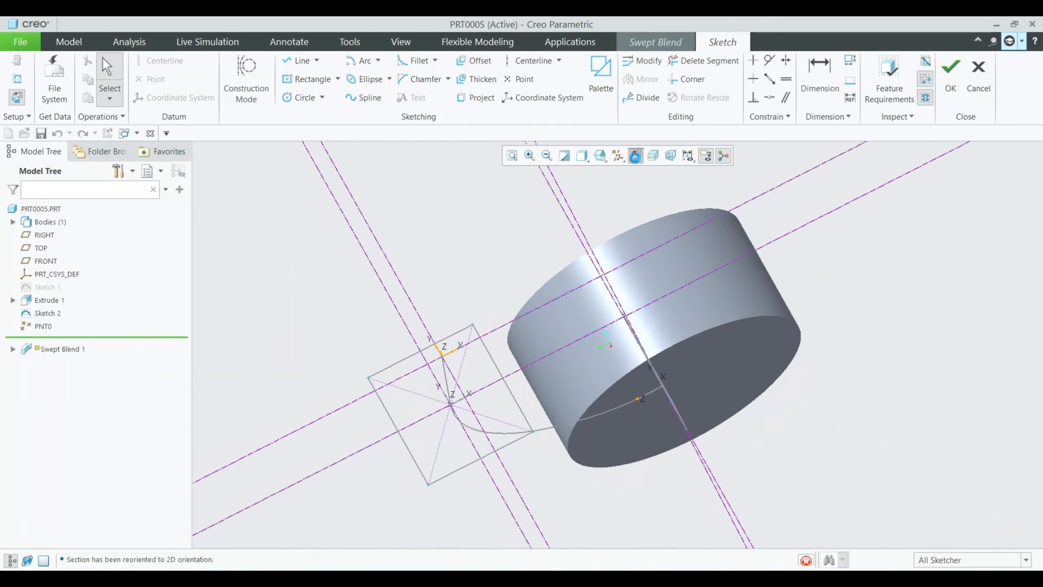
# Sketch a center rectangle about 52 wide and 61 high on the section 3 origin, around the section 2 outline
pyautogui.click(307, 79)
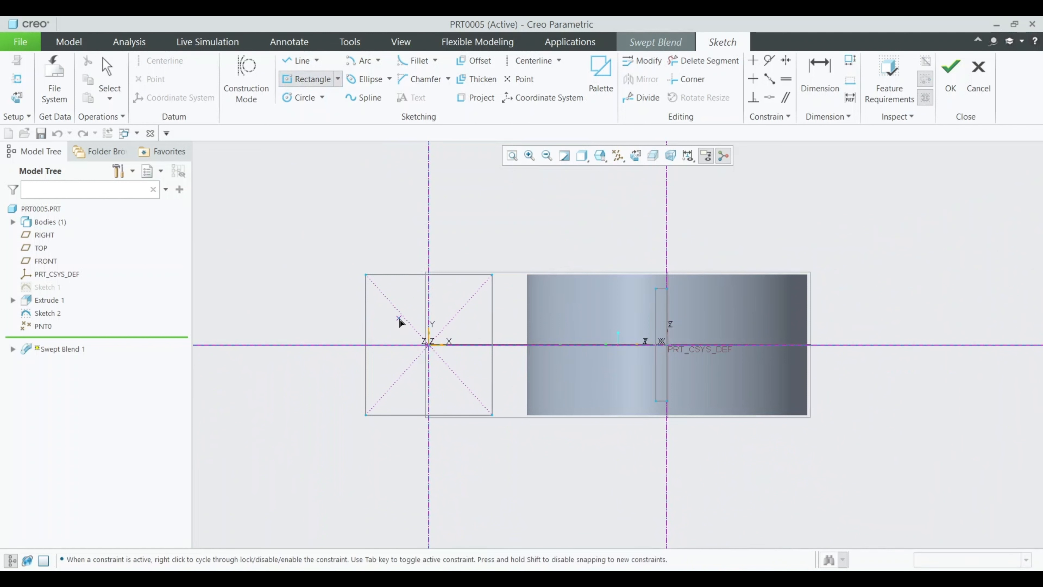
pyautogui.click(428, 345)
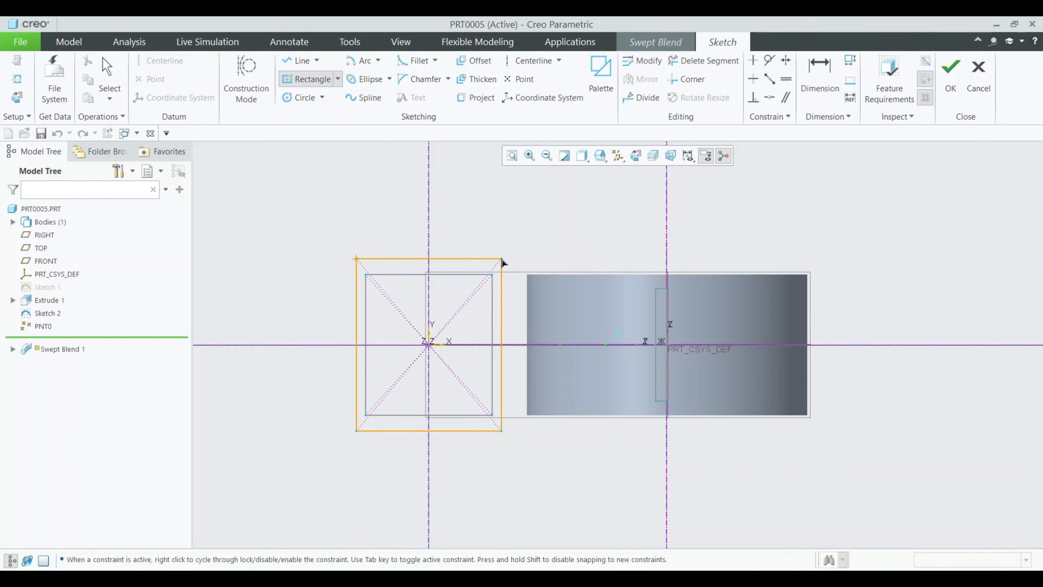
pyautogui.click(501, 260)
pyautogui.middleClick(508, 266)
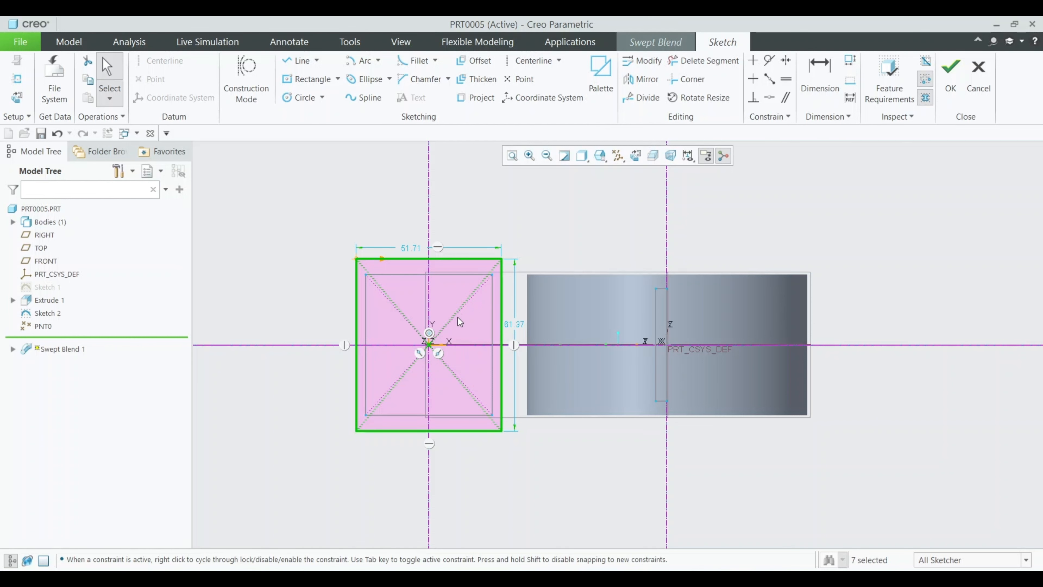
# Set the section 3 rectangle's width to 60 and height to 75
pyautogui.scroll(-1, 432, 363)
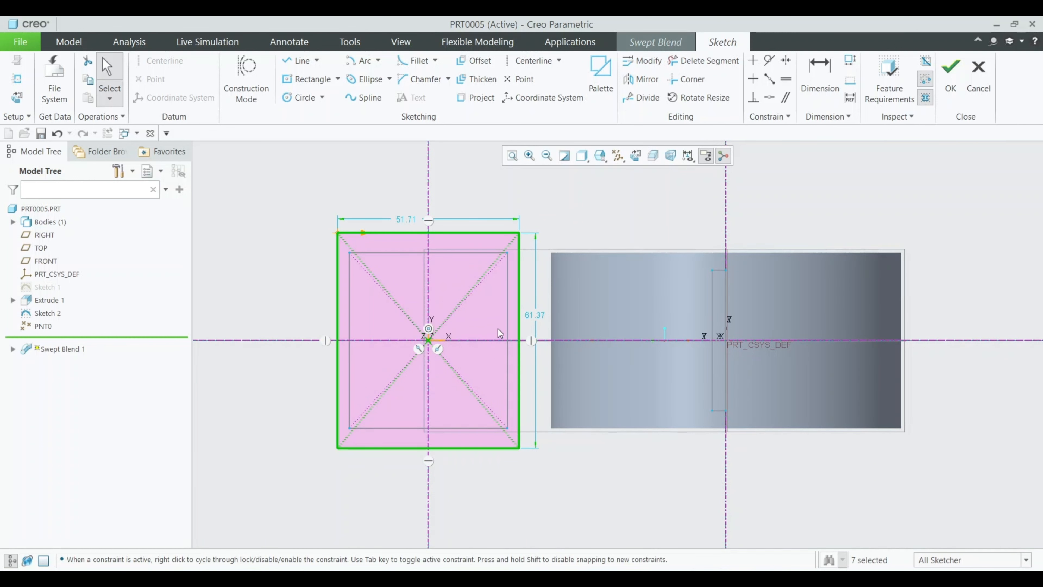
pyautogui.doubleClick(406, 220)
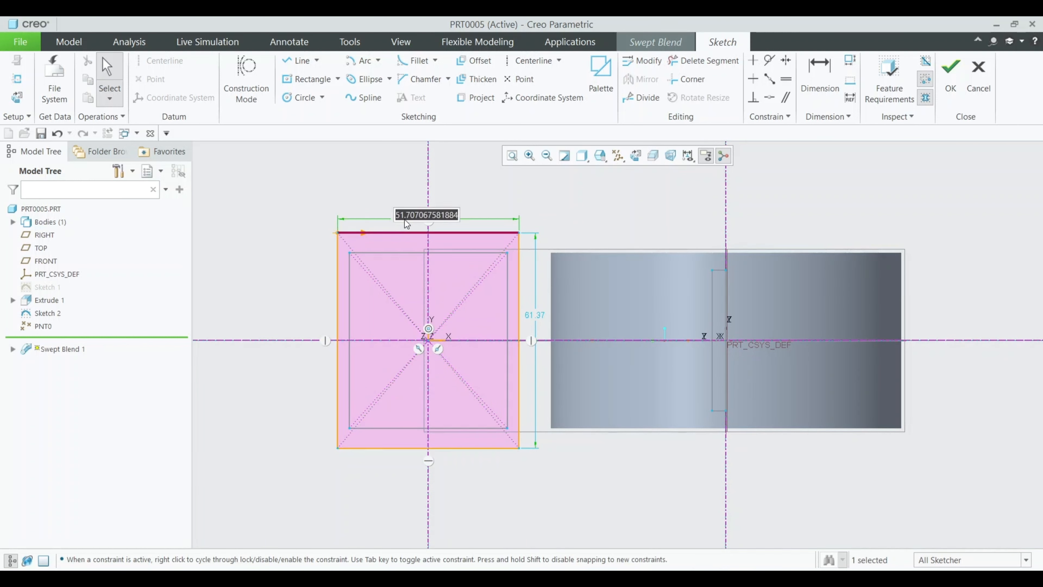
pyautogui.write('60')
pyautogui.press('Return')
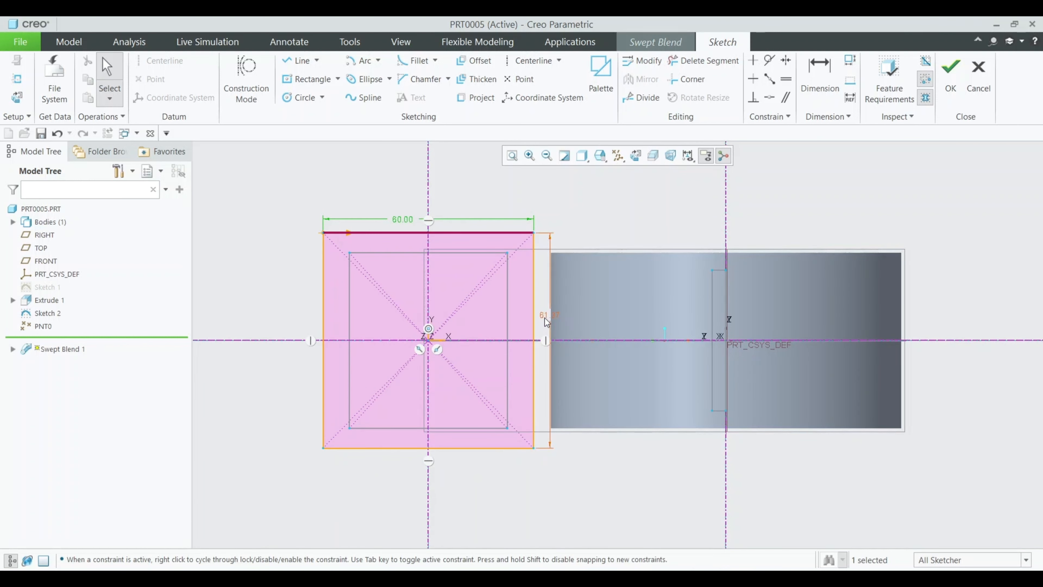
pyautogui.doubleClick(546, 318)
pyautogui.write('75')
pyautogui.press('Return')
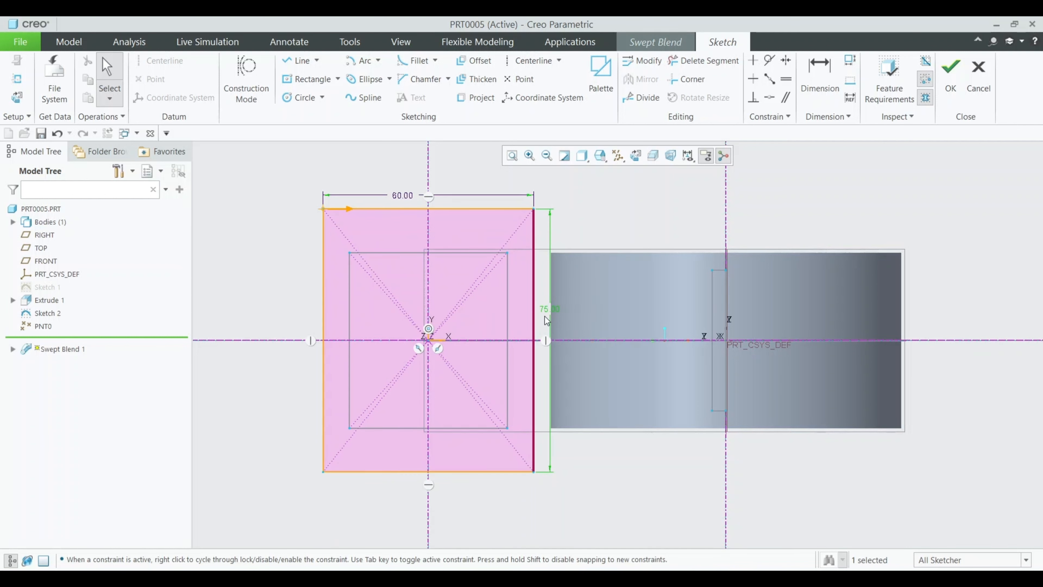
# Finish the section 3 sketch, keeping its changes, and complete the swept blend
pyautogui.click(978, 76)
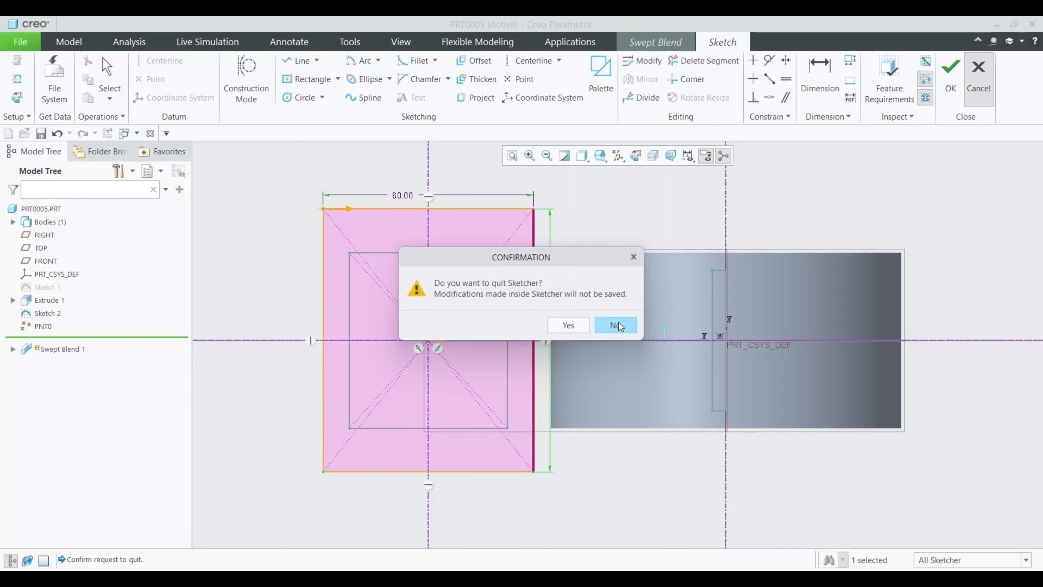
pyautogui.click(616, 325)
pyautogui.click(951, 76)
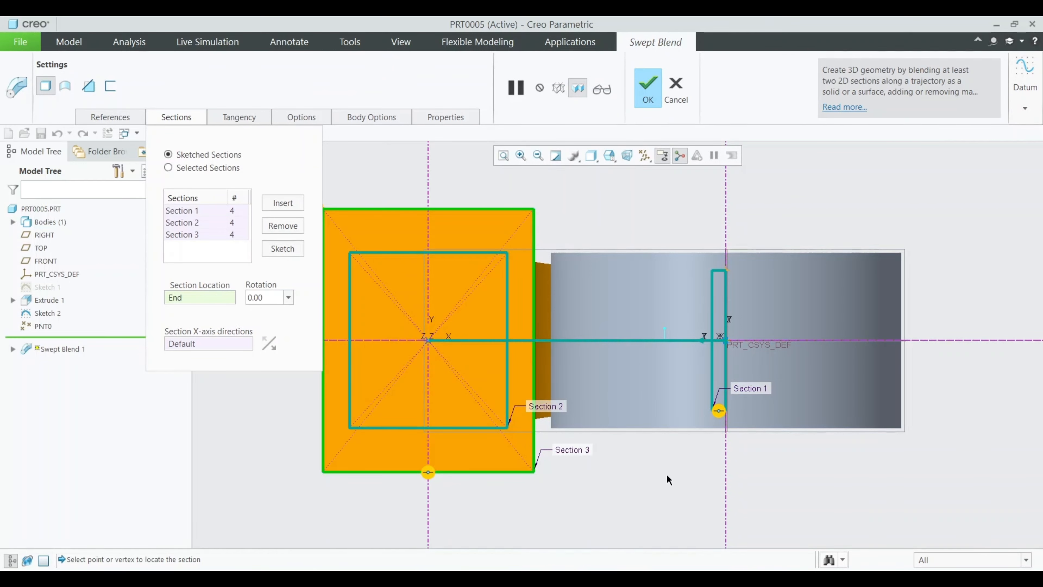
pyautogui.moveTo(666, 474); pyautogui.dragTo(759, 281, button='middle')
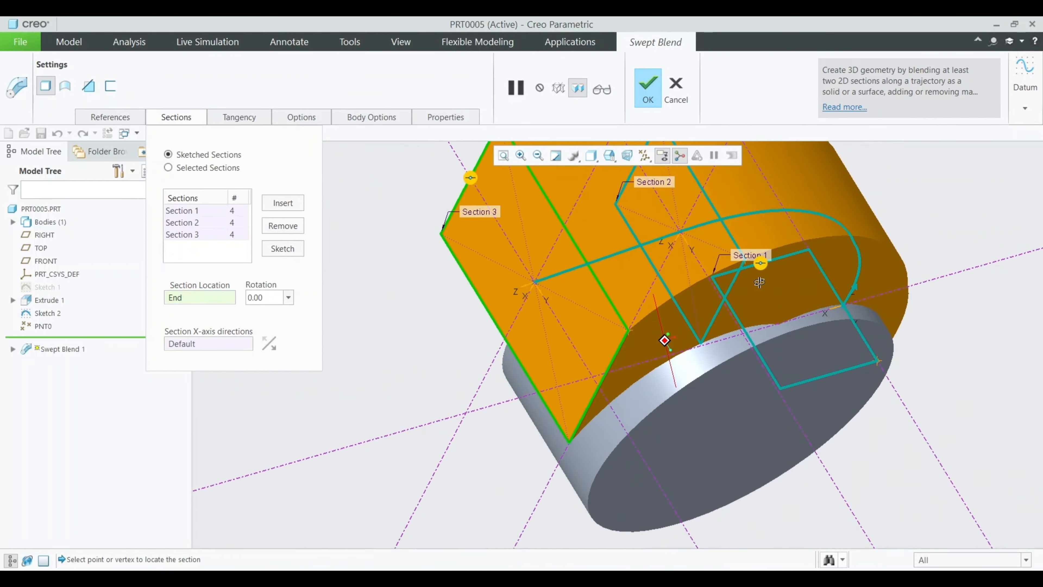
pyautogui.click(648, 93)
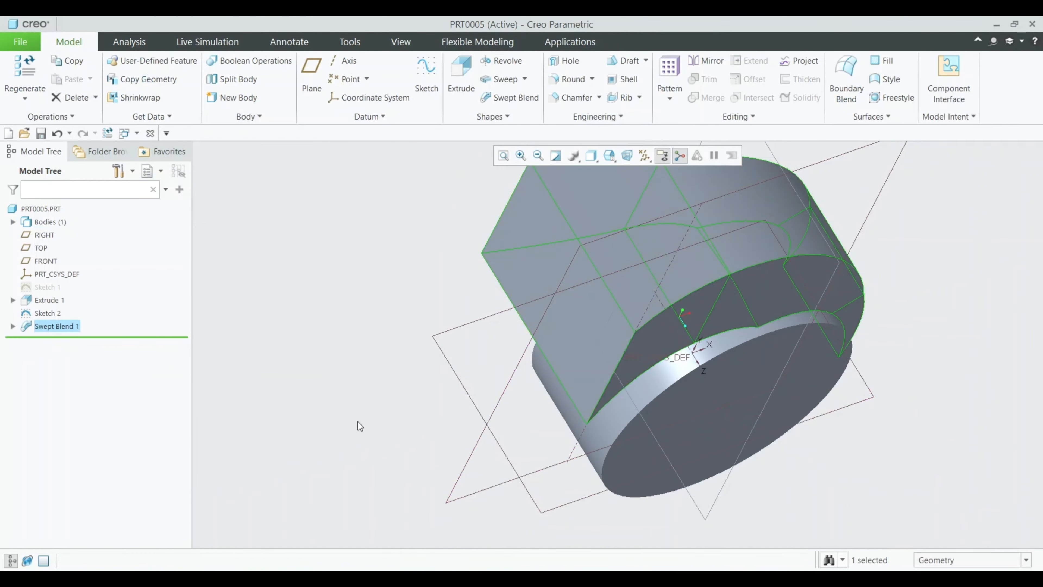
# Shell the part with a 2.85 wall thickness, removing the rectangular end face of the swept blend
pyautogui.moveTo(360, 426); pyautogui.dragTo(361, 386, button='middle')
pyautogui.click(498, 284)
pyautogui.click(610, 81)
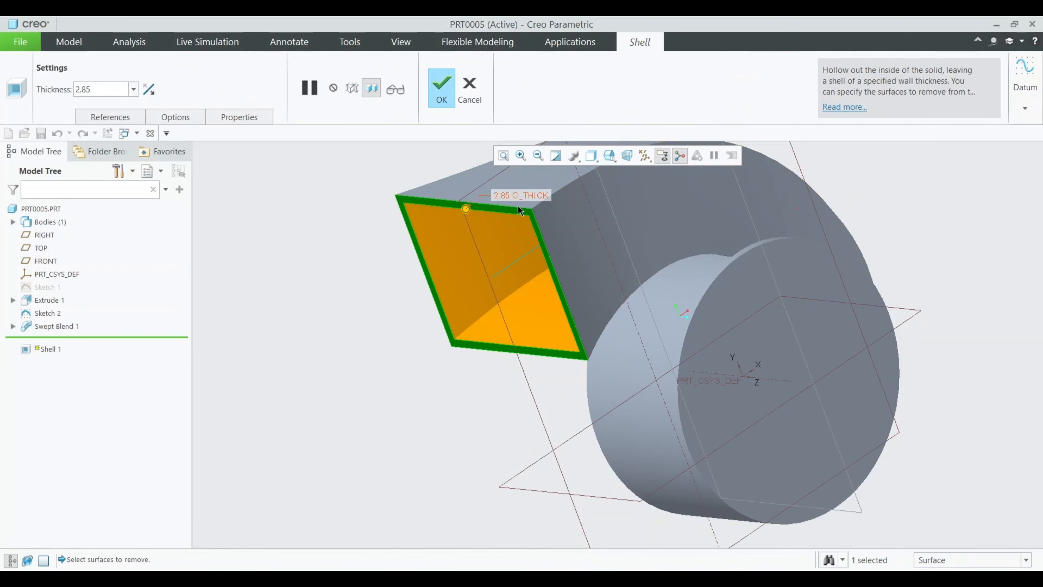
pyautogui.moveTo(340, 294); pyautogui.dragTo(294, 296, button='middle')
pyautogui.click(441, 87)
# Start a sketch on the cylinder's flat front face in 2D orientation and sketch an origin-centered circle about 64 in diameter
pyautogui.moveTo(410, 361); pyautogui.dragTo(647, 389, button='middle')
pyautogui.click(652, 383)
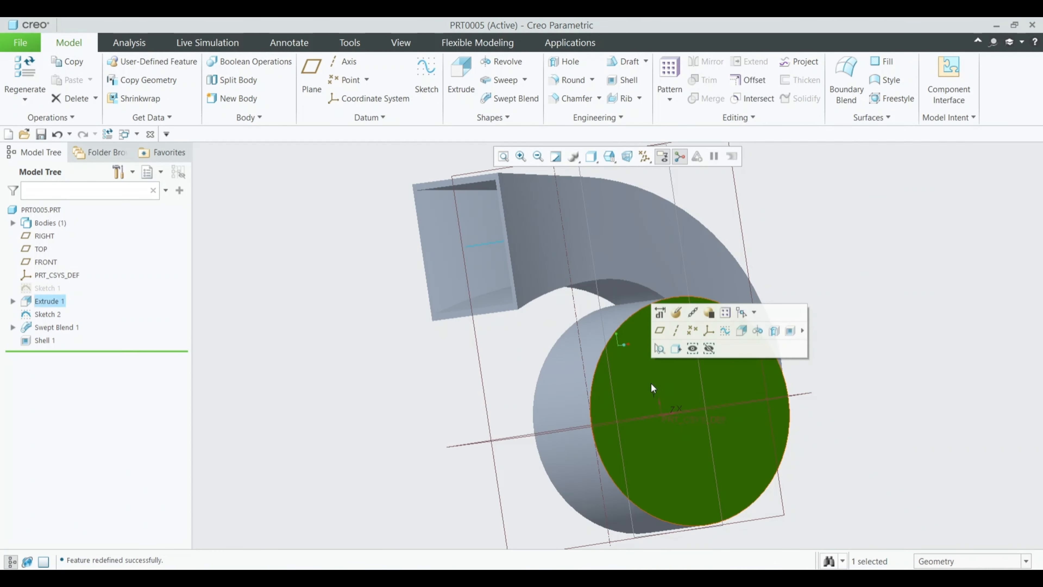
pyautogui.click(727, 332)
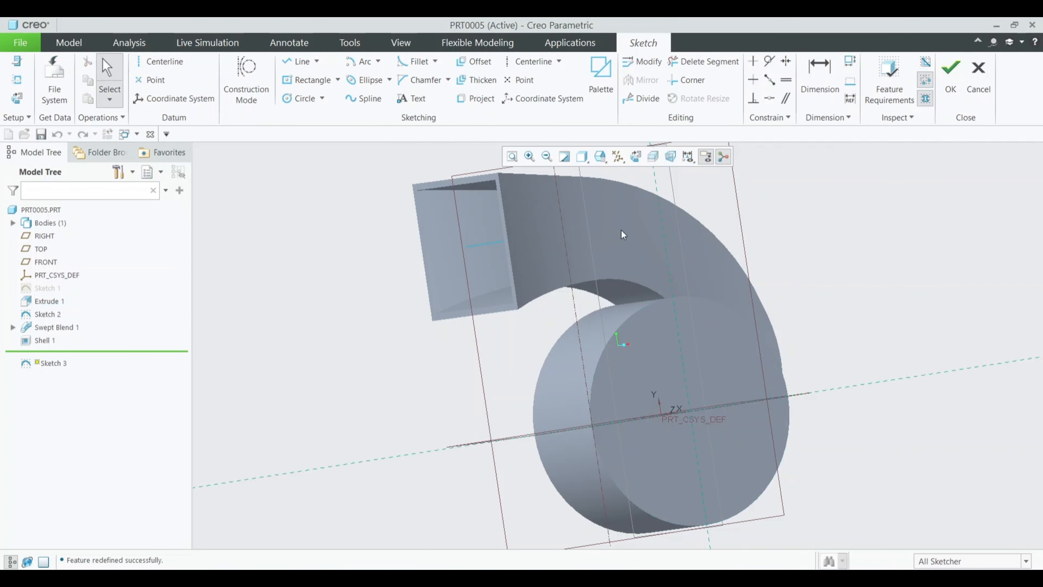
pyautogui.click(633, 157)
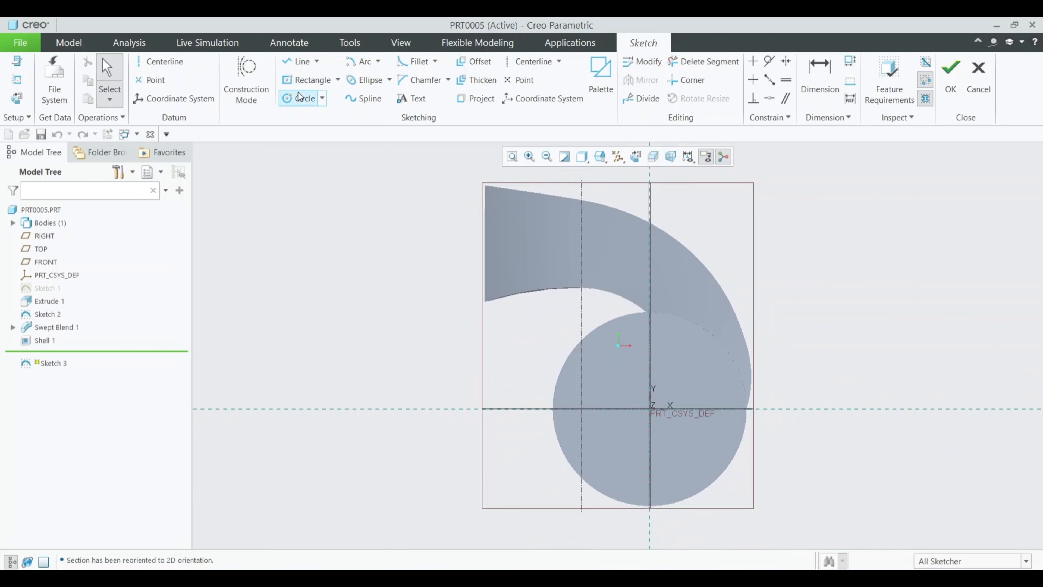
pyautogui.click(300, 97)
pyautogui.click(650, 409)
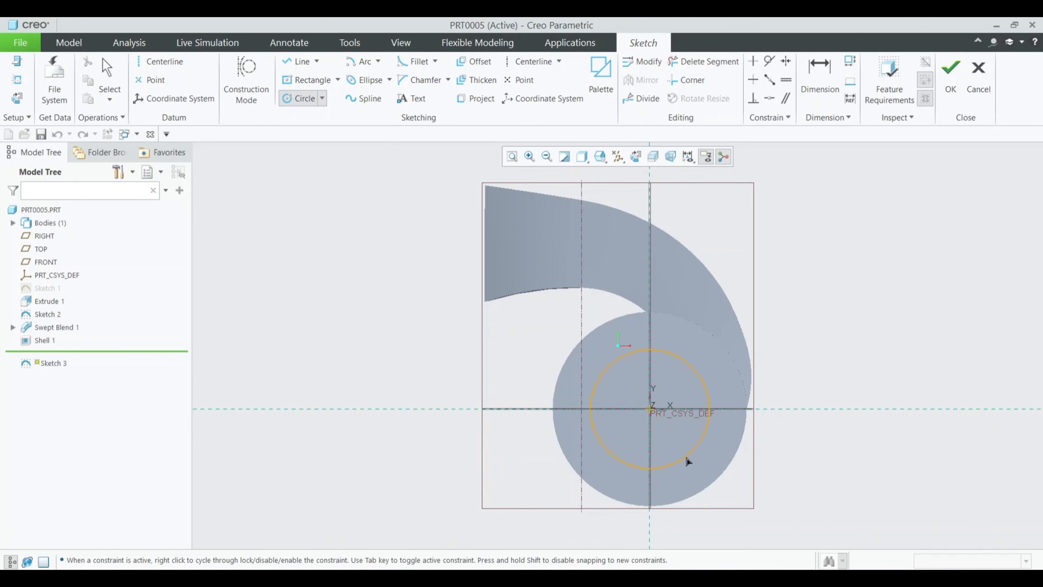
pyautogui.click(688, 461)
pyautogui.middleClick(688, 461)
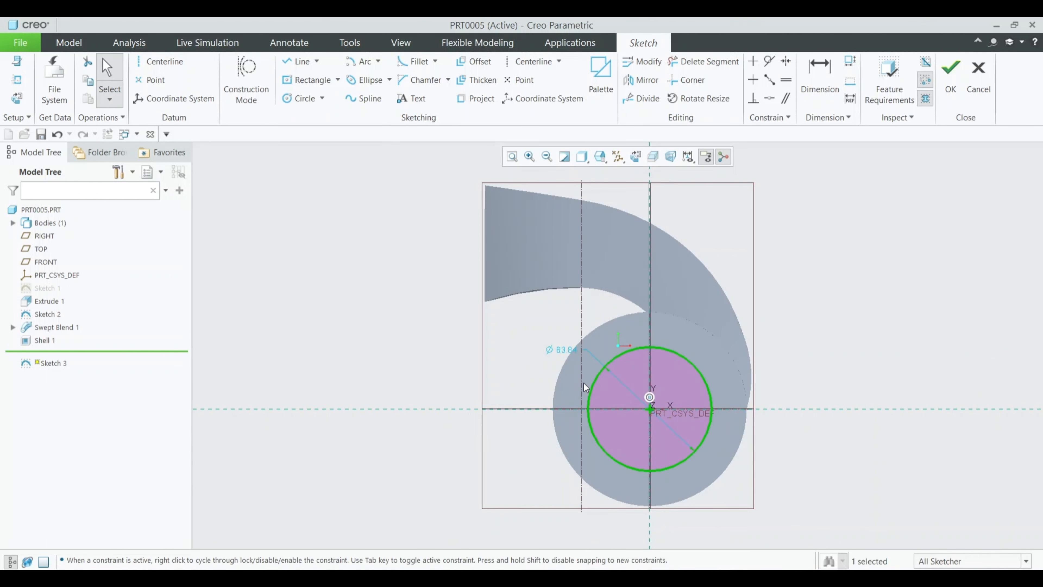
# Set the front-face circle's diameter to 80 and finish the sketch
pyautogui.doubleClick(564, 353)
pyautogui.write('80')
pyautogui.press('Return')
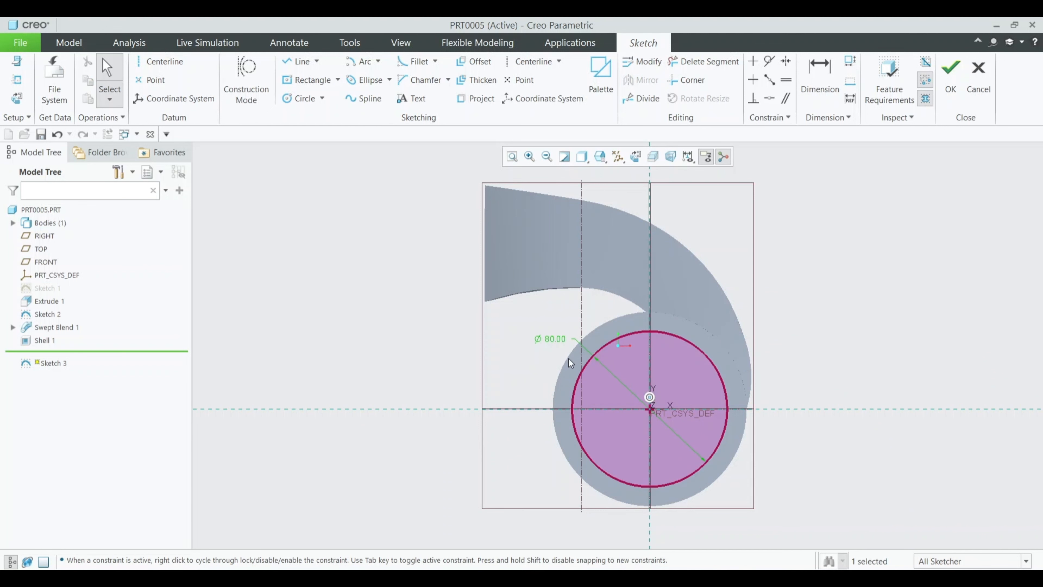
pyautogui.click(950, 79)
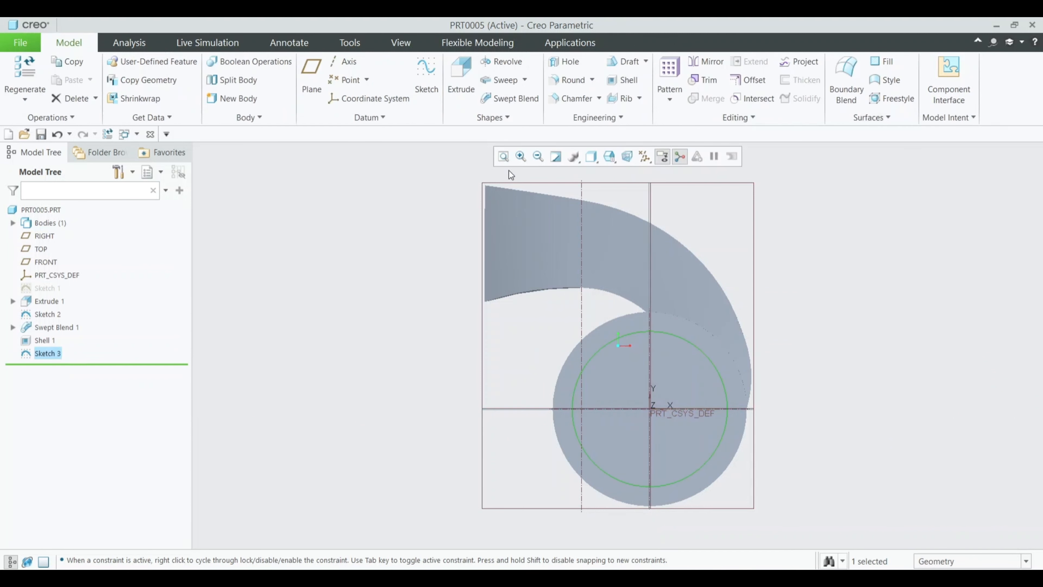
# Extrude the 80-diameter circle as a material-removing cut 1.60 deep into the cylinder's front face
pyautogui.click(427, 76)
pyautogui.moveTo(351, 274); pyautogui.dragTo(331, 251, button='middle')
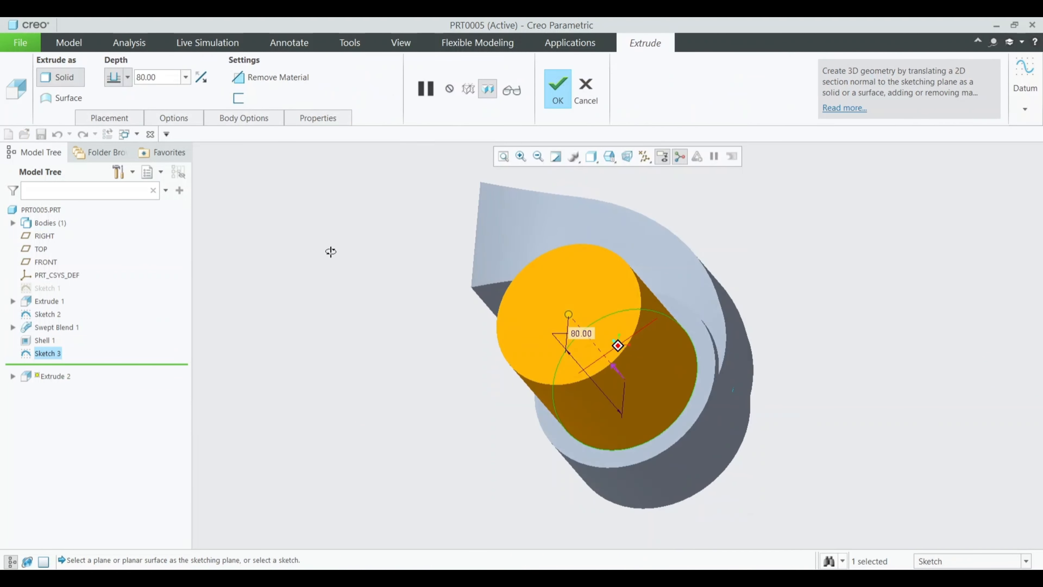
pyautogui.moveTo(568, 316); pyautogui.dragTo(620, 393)
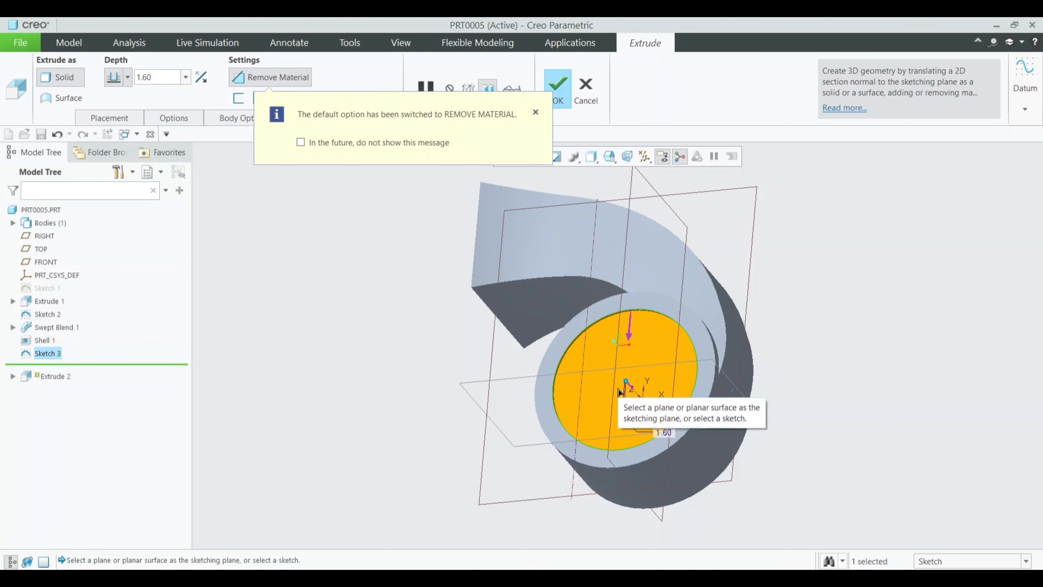
pyautogui.moveTo(368, 328); pyautogui.dragTo(349, 305, button='middle')
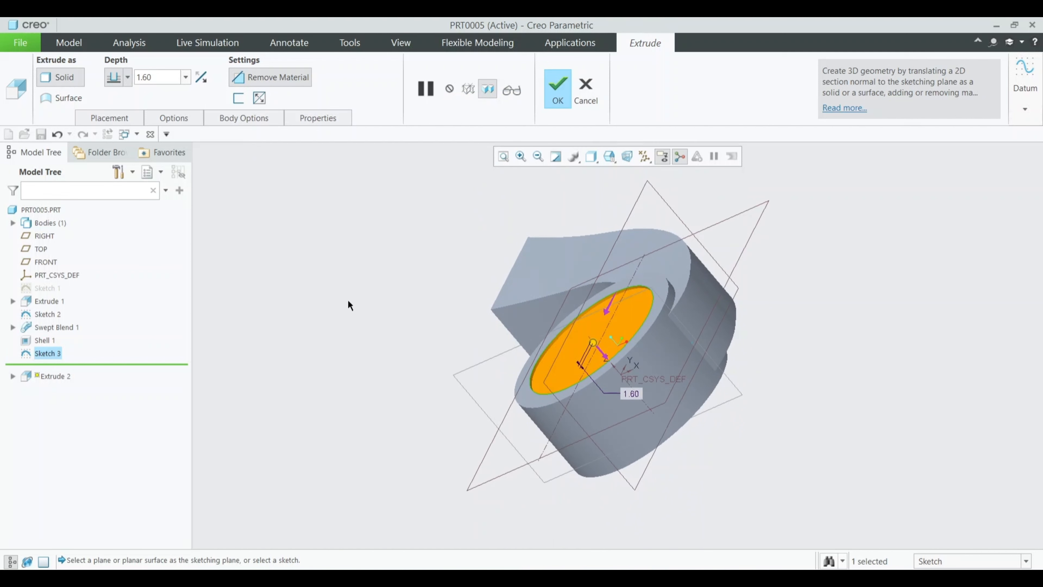
pyautogui.click(558, 92)
# Sketch an origin-centered circle about 66 in diameter on the cylinder's opposite flat face, in the 2D orientation
pyautogui.moveTo(339, 222); pyautogui.dragTo(287, 188, button='middle')
pyautogui.click(513, 293)
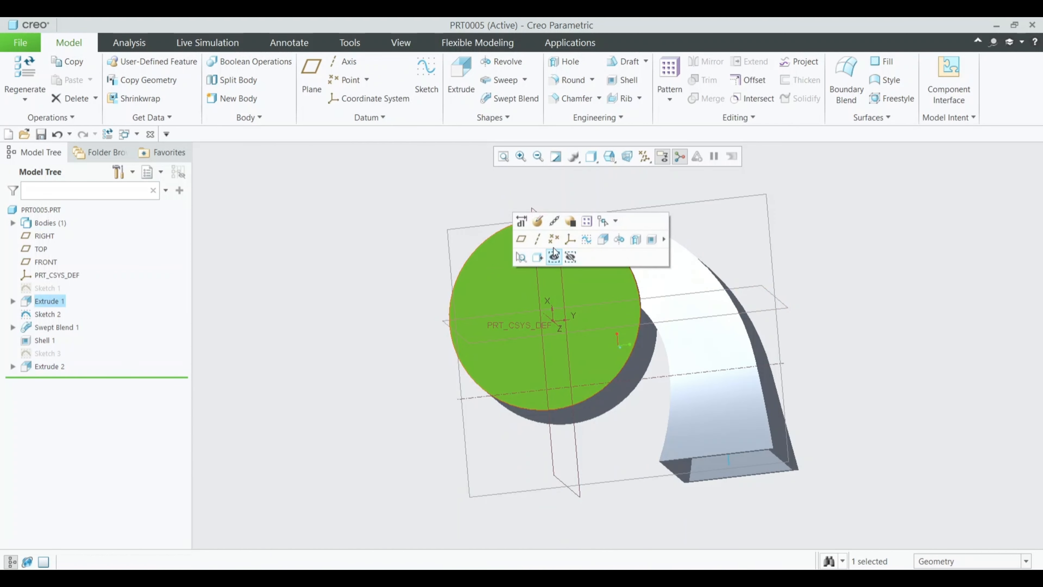
pyautogui.click(587, 240)
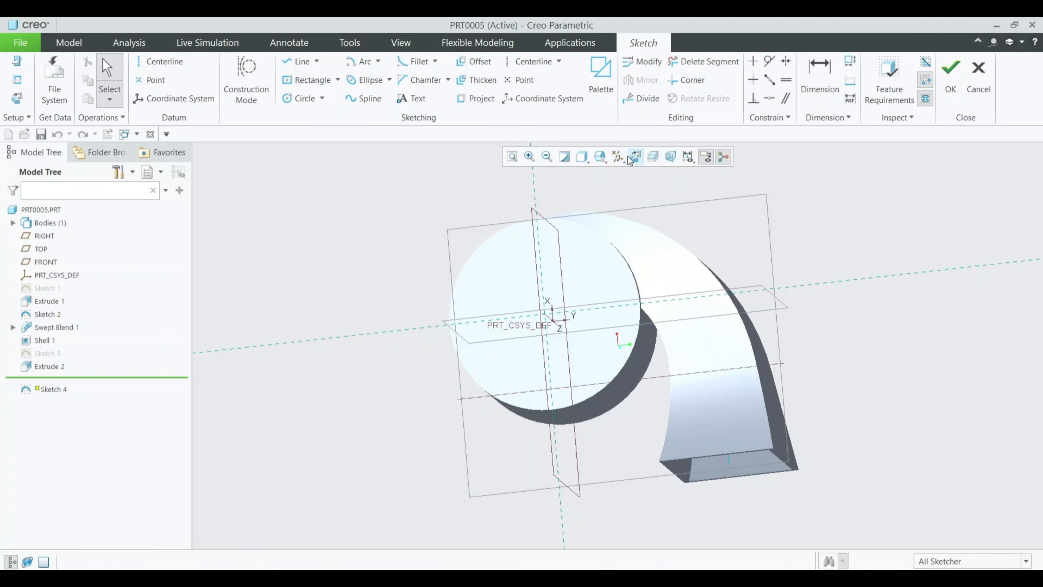
pyautogui.click(299, 102)
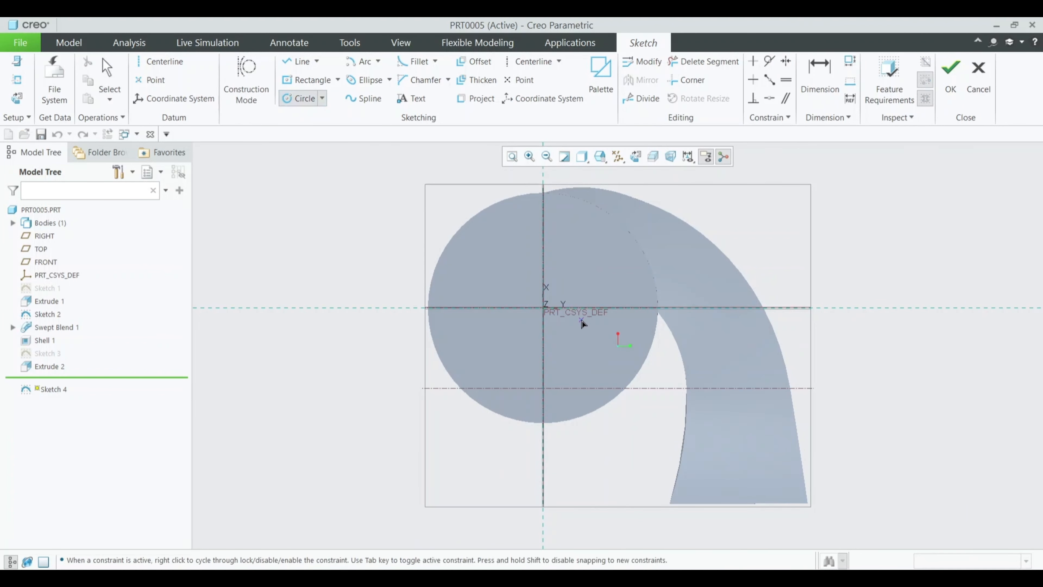
pyautogui.click(542, 308)
pyautogui.click(578, 378)
pyautogui.middleClick(578, 376)
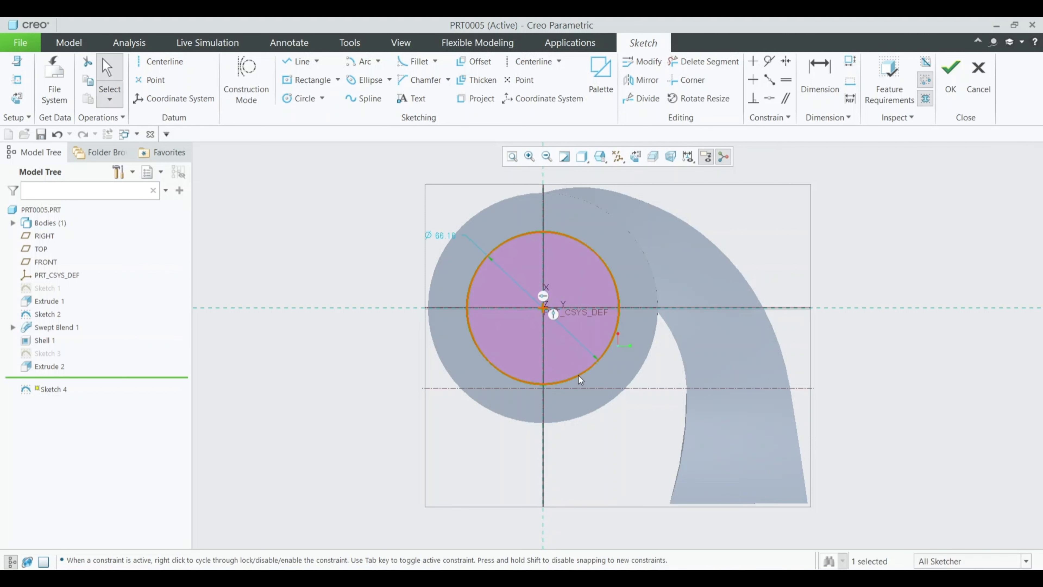
# Set the opposite-face circle's diameter to 80 and finish the sketch, keeping its changes
pyautogui.doubleClick(440, 233)
pyautogui.write('80')
pyautogui.press('Return')
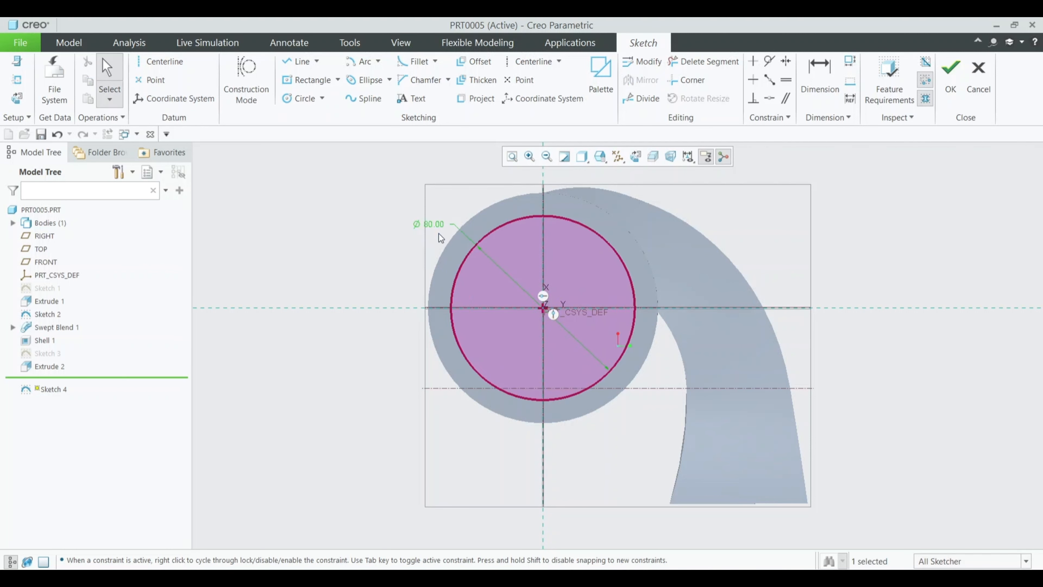
pyautogui.click(970, 72)
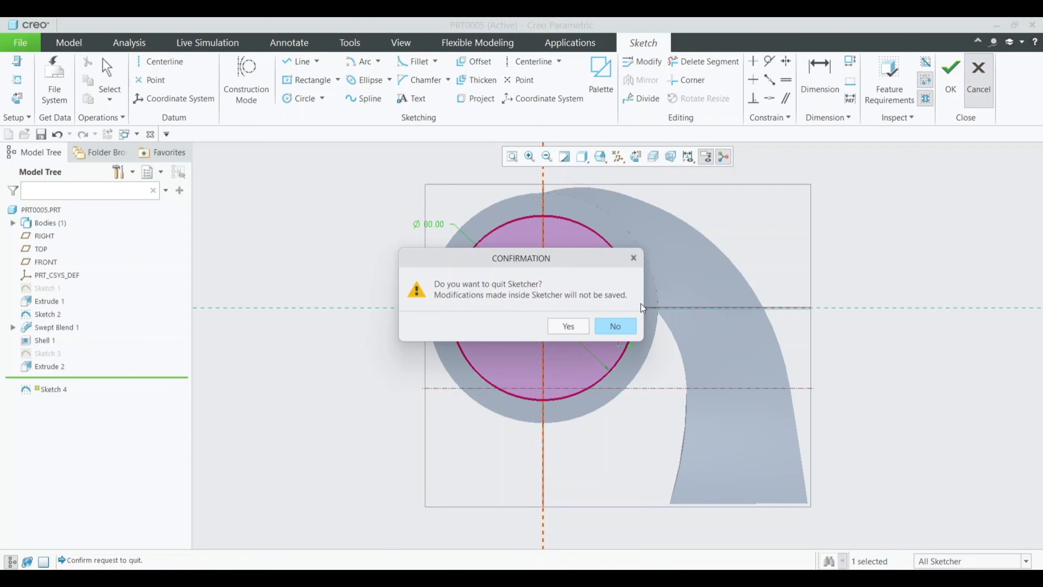
pyautogui.click(615, 326)
pyautogui.click(951, 76)
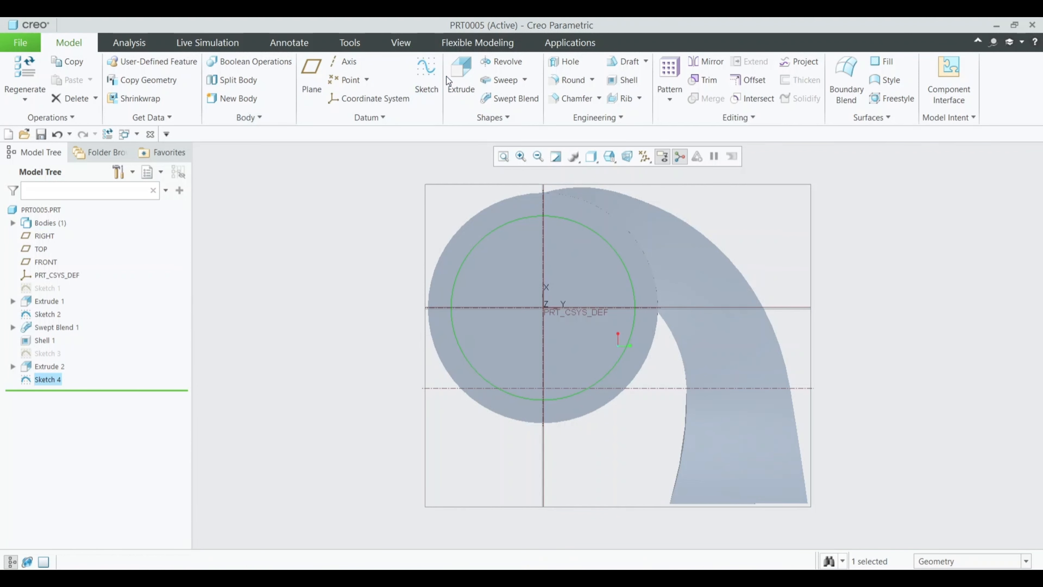
# Extrude the opposite-face circle with material removal to a depth of 5.20, cutting into the cylinder
pyautogui.click(455, 74)
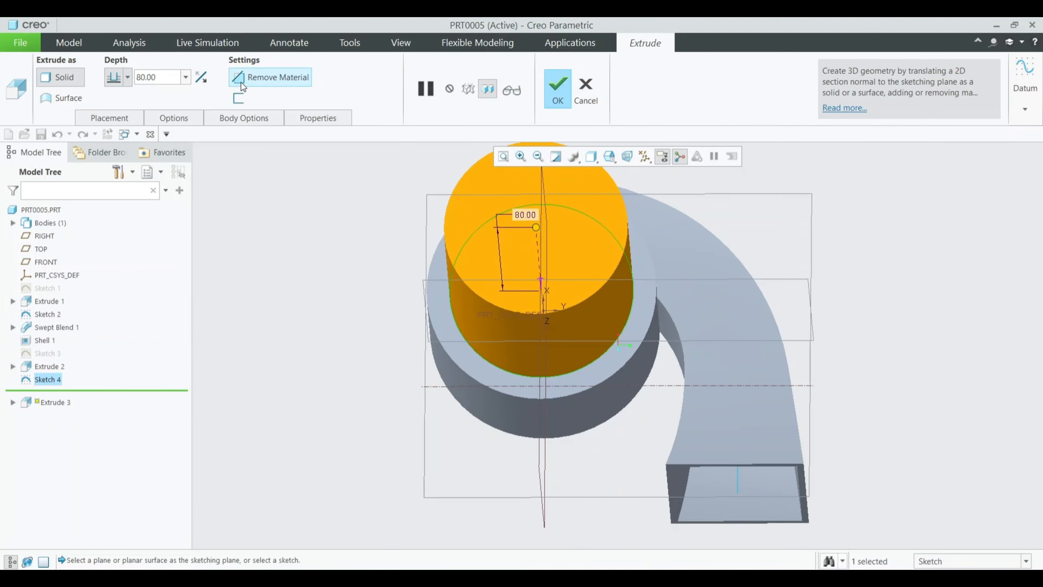
pyautogui.click(243, 83)
pyautogui.moveTo(392, 250); pyautogui.dragTo(412, 275, button='middle')
pyautogui.moveTo(468, 185); pyautogui.dragTo(505, 294)
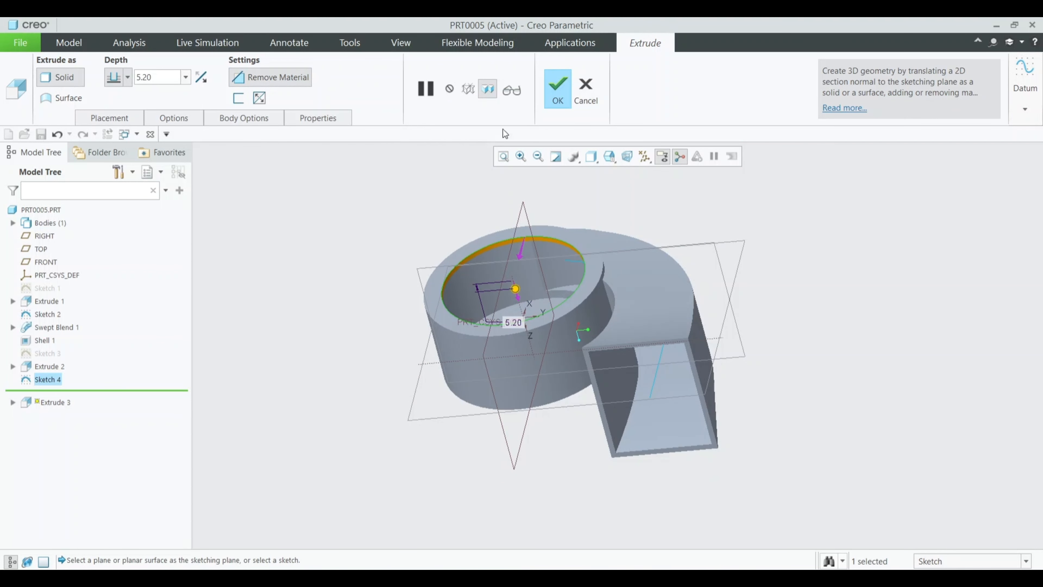
pyautogui.click(560, 94)
pyautogui.moveTo(380, 240); pyautogui.dragTo(441, 265, button='middle')
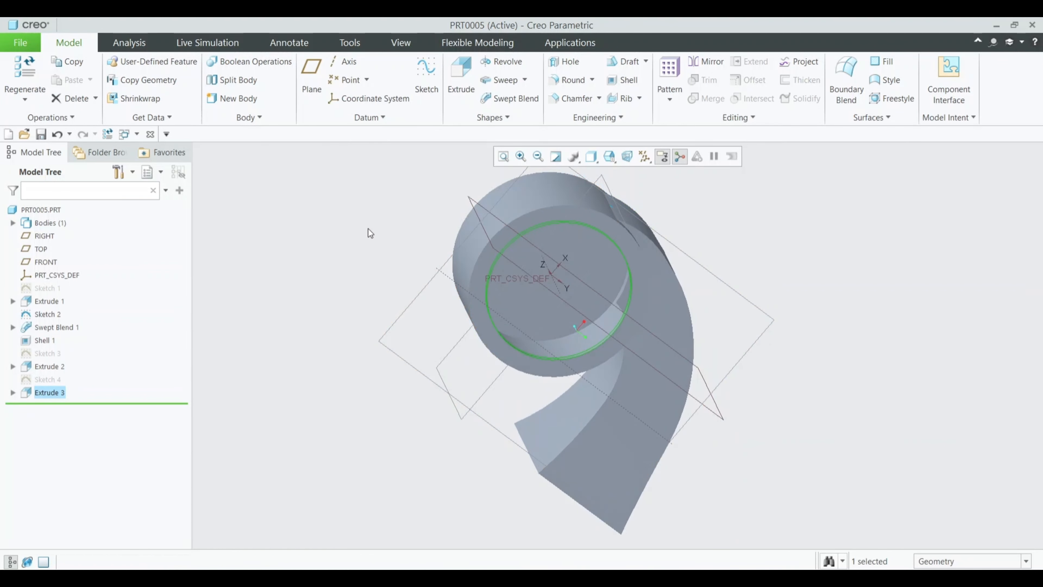
# Start a sketch on the ring-shaped cylinder face, adding the shell's inner wall and the latest circular cut's edge as references
pyautogui.click(522, 228)
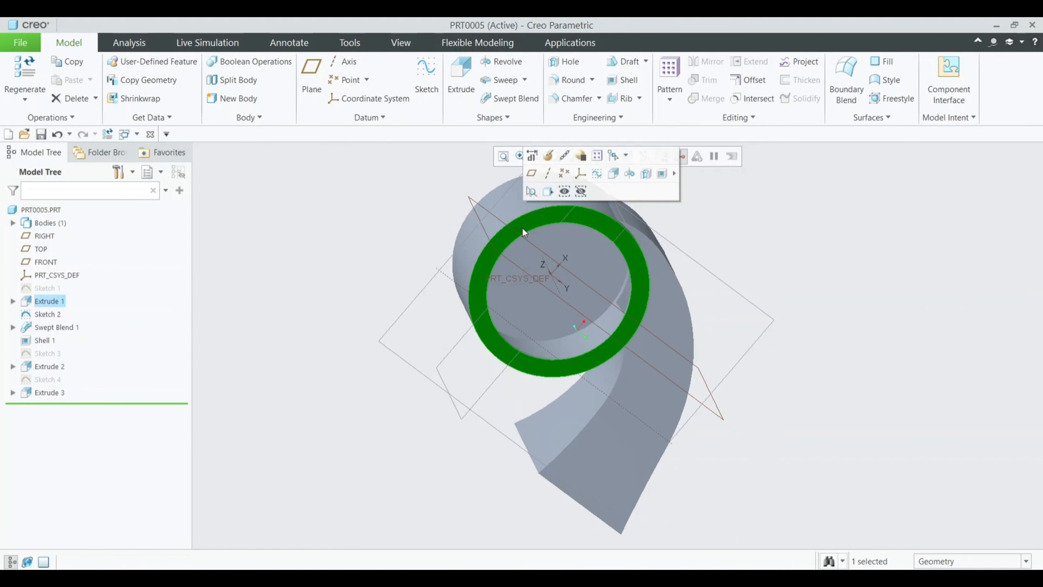
pyautogui.click(596, 174)
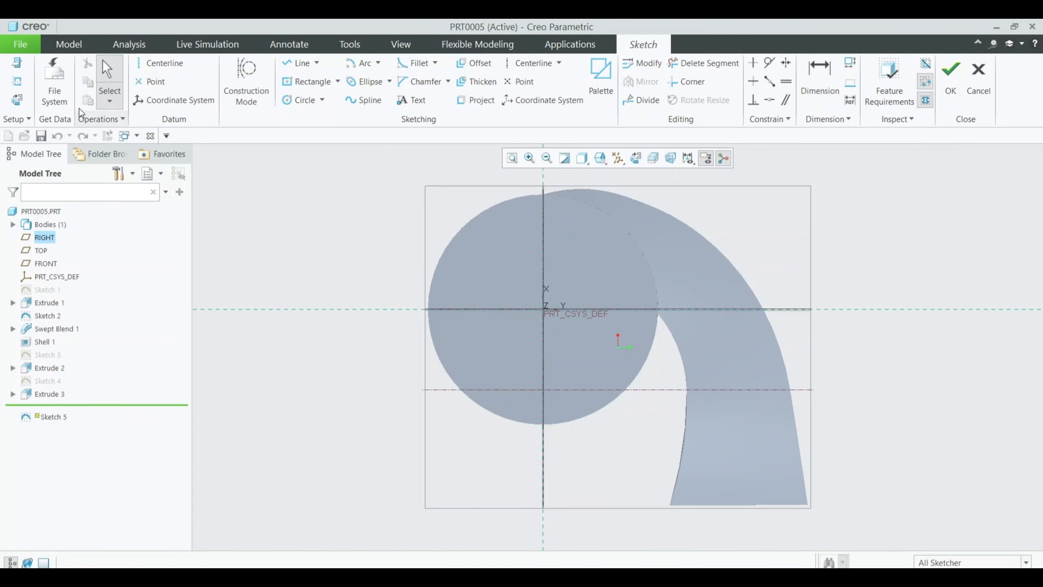
pyautogui.click(19, 81)
pyautogui.click(533, 208)
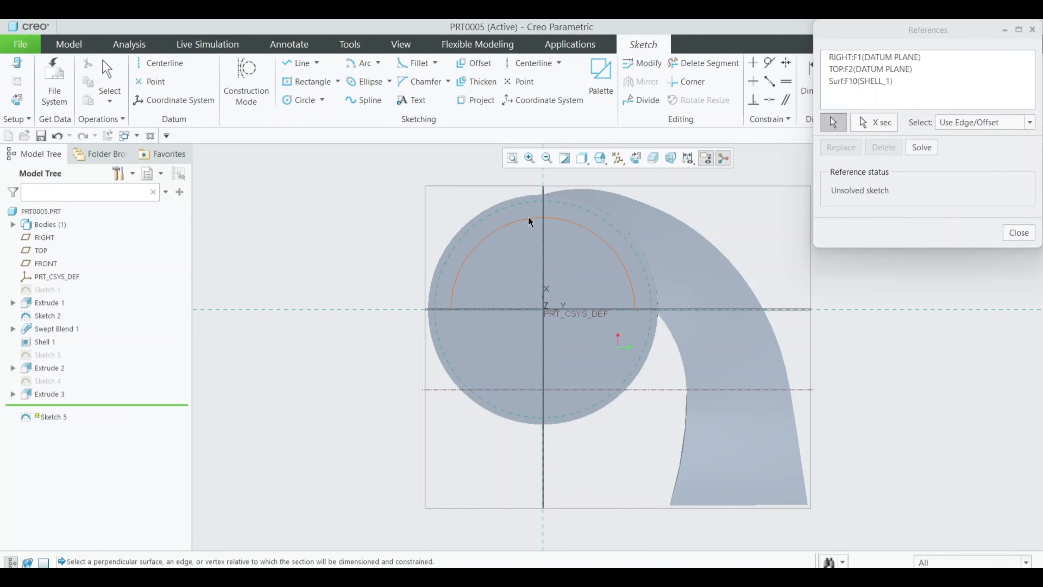
pyautogui.click(530, 223)
pyautogui.click(1018, 233)
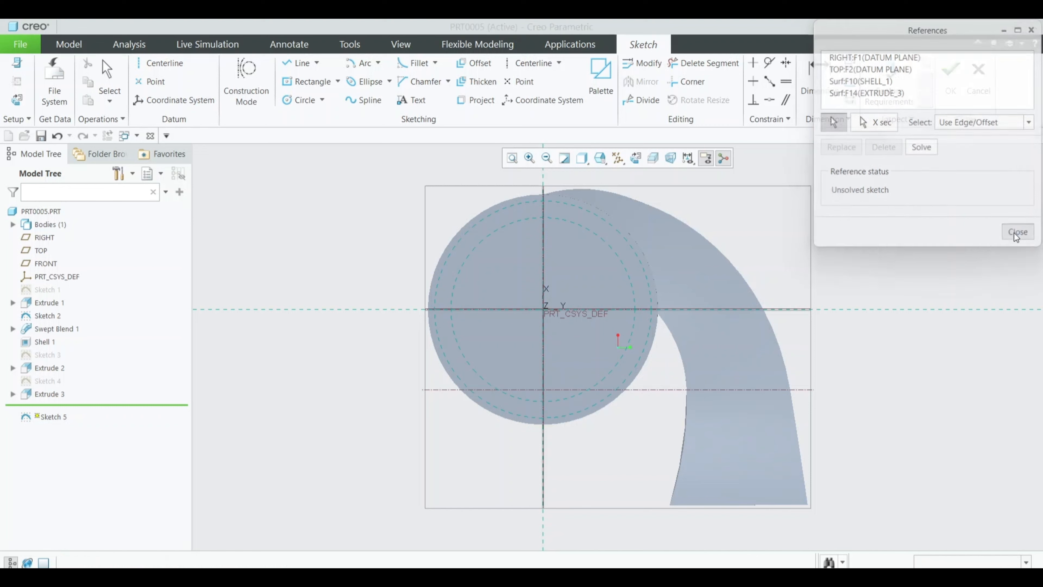
# Sketch a circle about 5 in diameter on the vertical reference, between the two circular references above the origin
pyautogui.click(294, 100)
pyautogui.scroll(1, 529, 214)
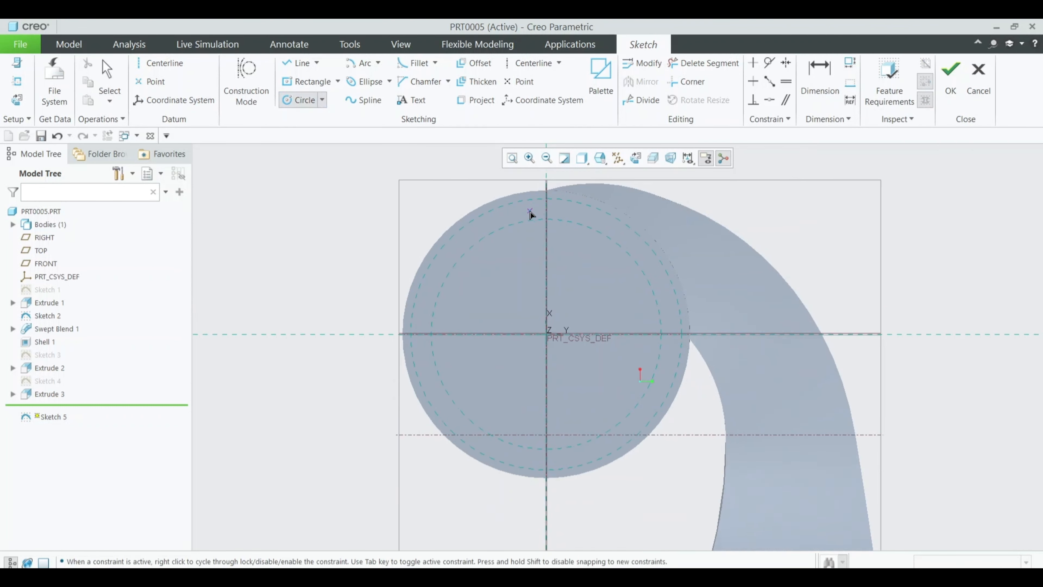
pyautogui.scroll(1, 530, 213)
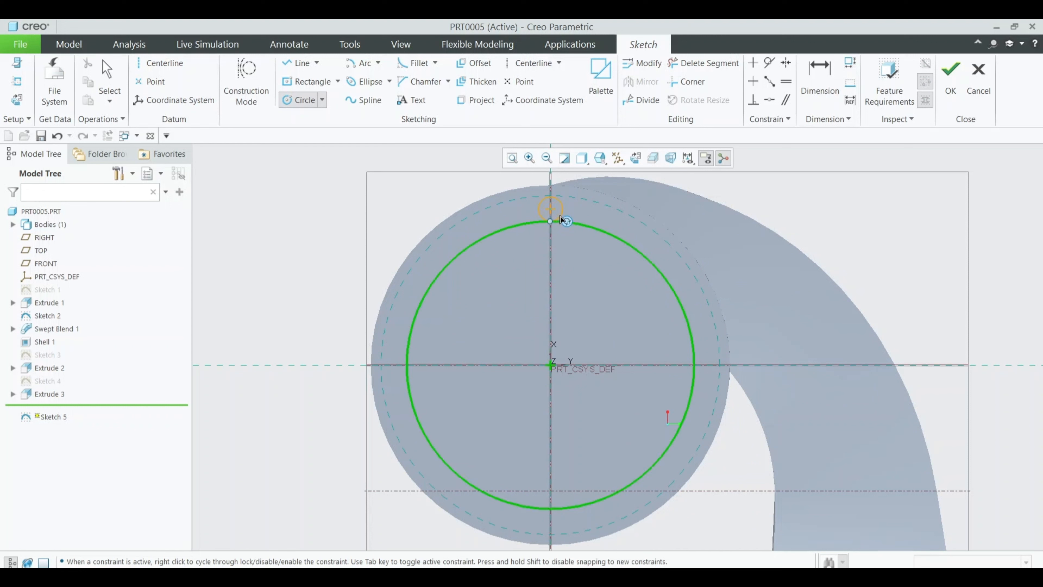
pyautogui.click(551, 209)
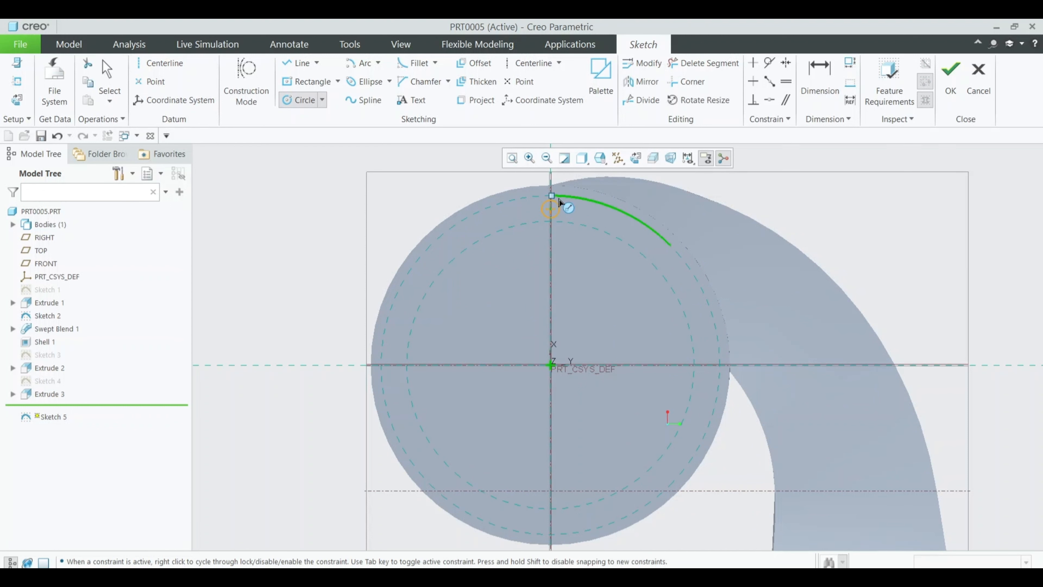
pyautogui.click(550, 217)
pyautogui.middleClick(551, 217)
# Set the small circle's diameter to 5
pyautogui.doubleClick(527, 200)
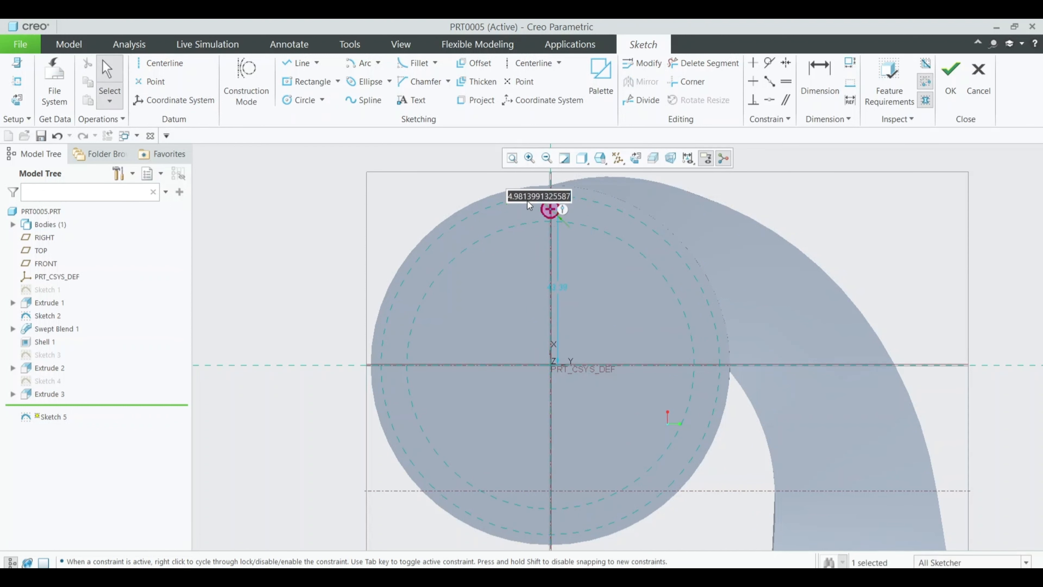
pyautogui.write('5')
pyautogui.press('Return')
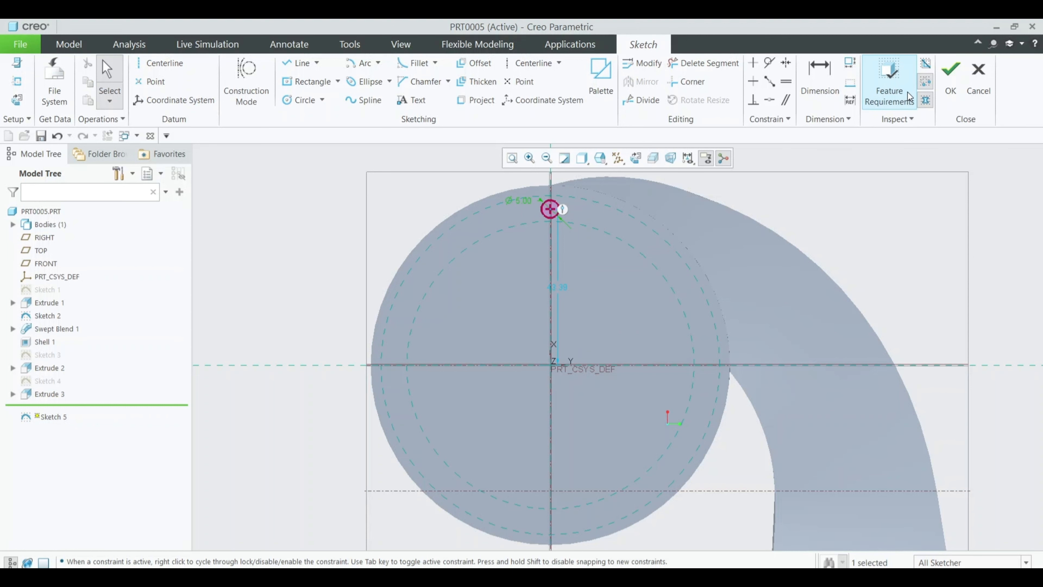
# Finish the small circle's sketch and extrude it as a material-removing cut with a depth of 5.00
pyautogui.click(947, 79)
pyautogui.click(459, 78)
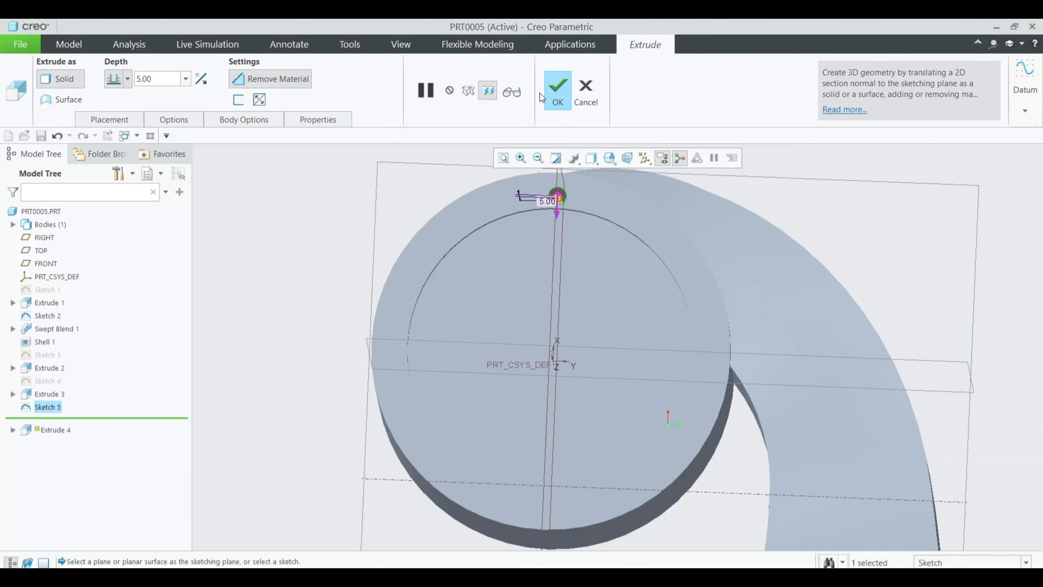
pyautogui.click(557, 92)
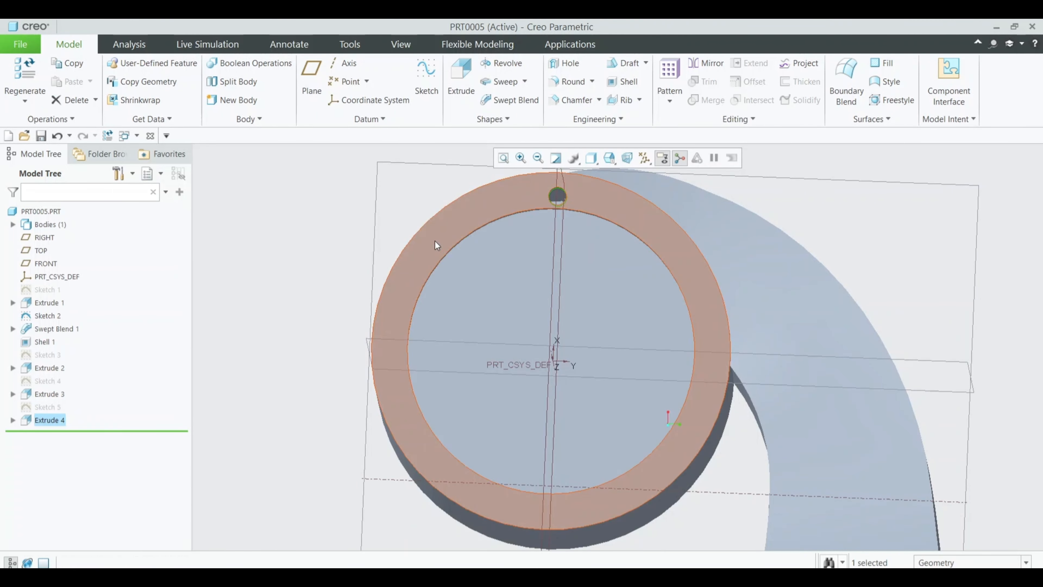
# Start an axis pattern of the small hole cut, using the coordinate system's Z axis at the cylinder's centre
pyautogui.click(669, 78)
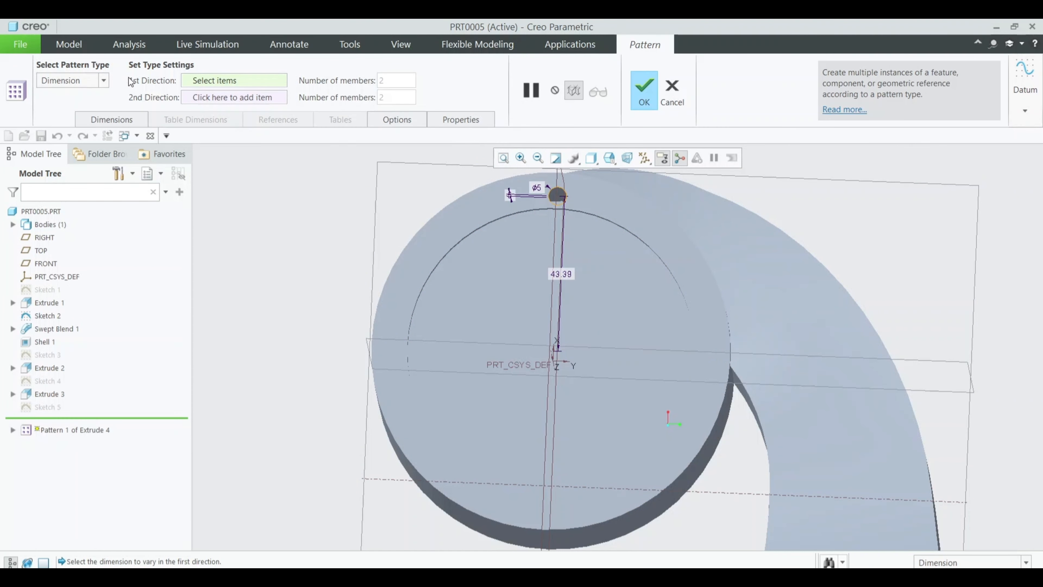
pyautogui.click(104, 80)
pyautogui.click(49, 123)
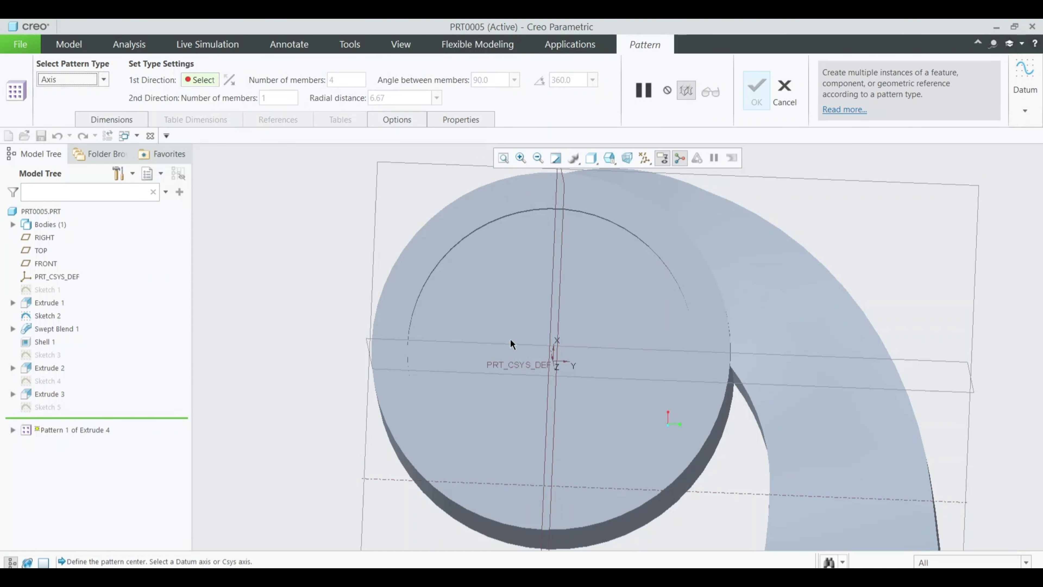
pyautogui.moveTo(361, 286)
pyautogui.mouseDown(button='middle')
pyautogui.moveTo(351, 264)
pyautogui.moveTo(370, 284)
pyautogui.mouseUp(button='middle')
pyautogui.scroll(2, 371, 285)
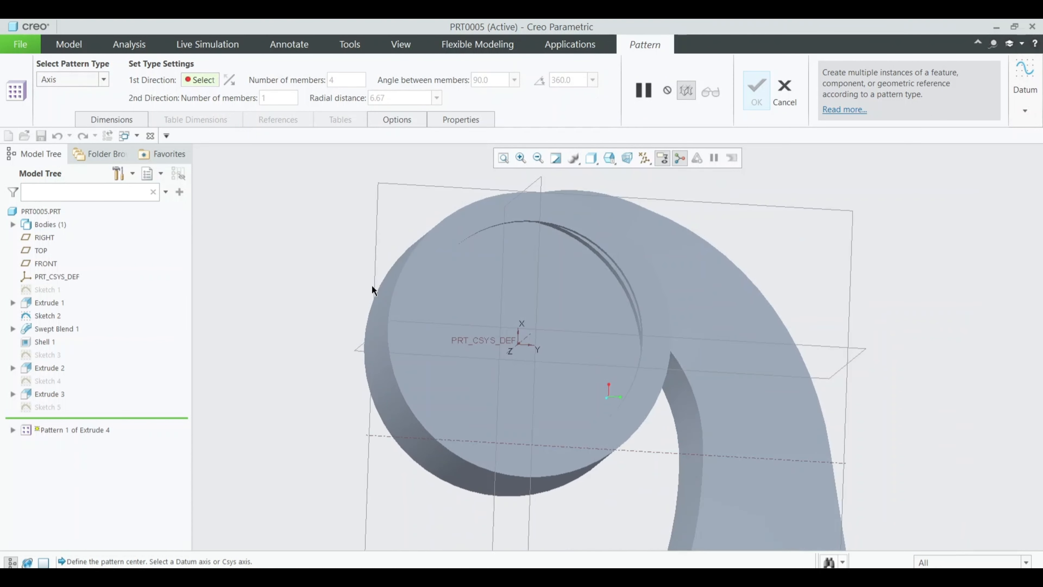
pyautogui.click(513, 354)
# Set the hole pattern to 15 members around the full circle and complete it
pyautogui.click(539, 81)
pyautogui.click(353, 80)
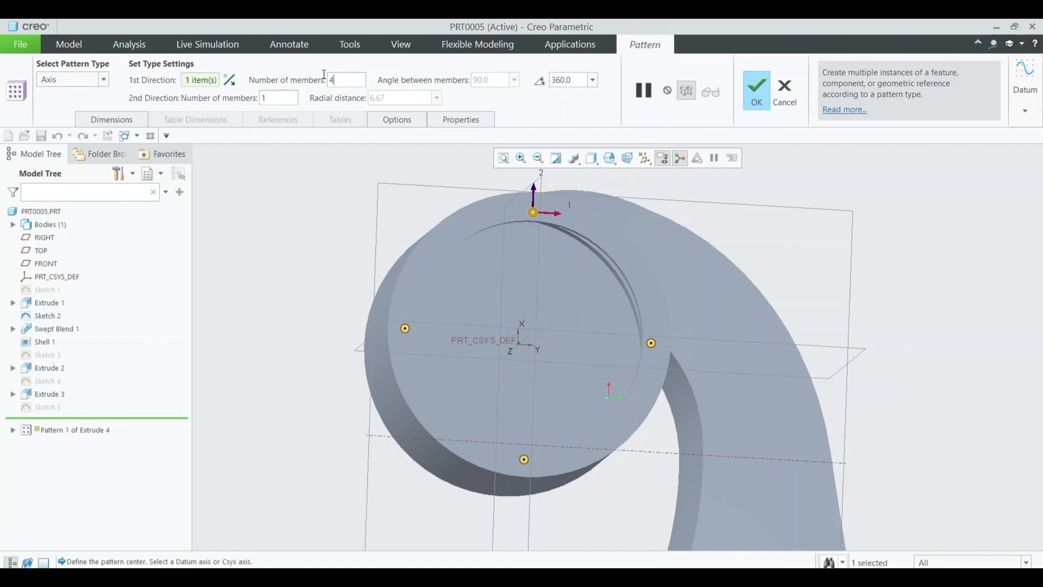
pyautogui.write('15')
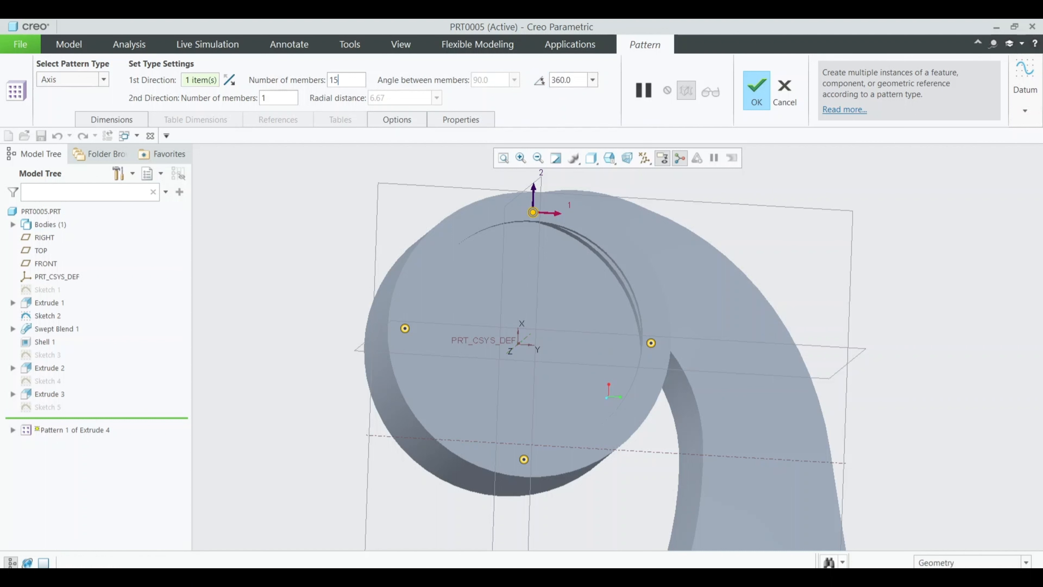
pyautogui.press('Return')
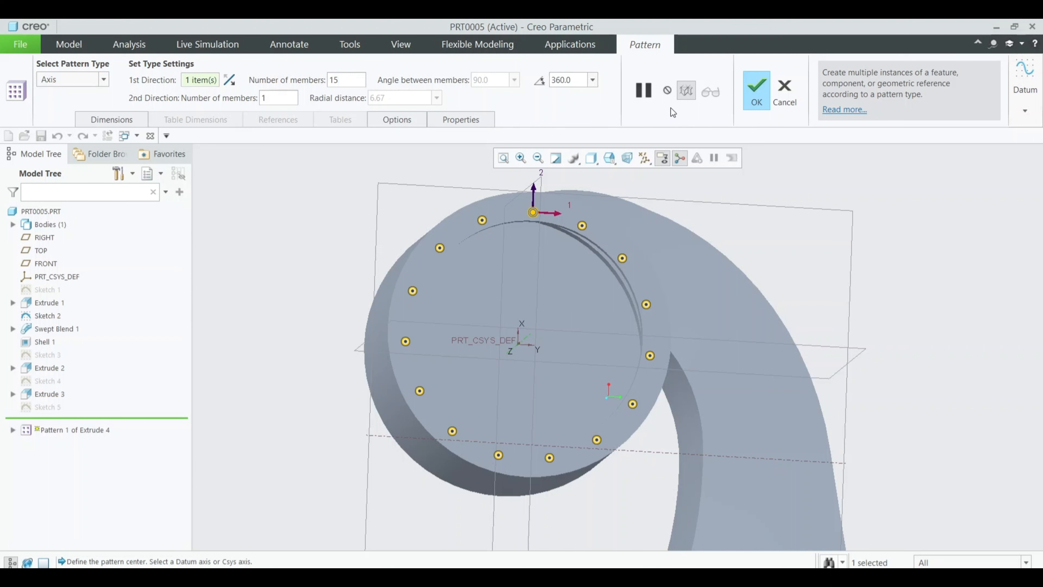
pyautogui.click(746, 92)
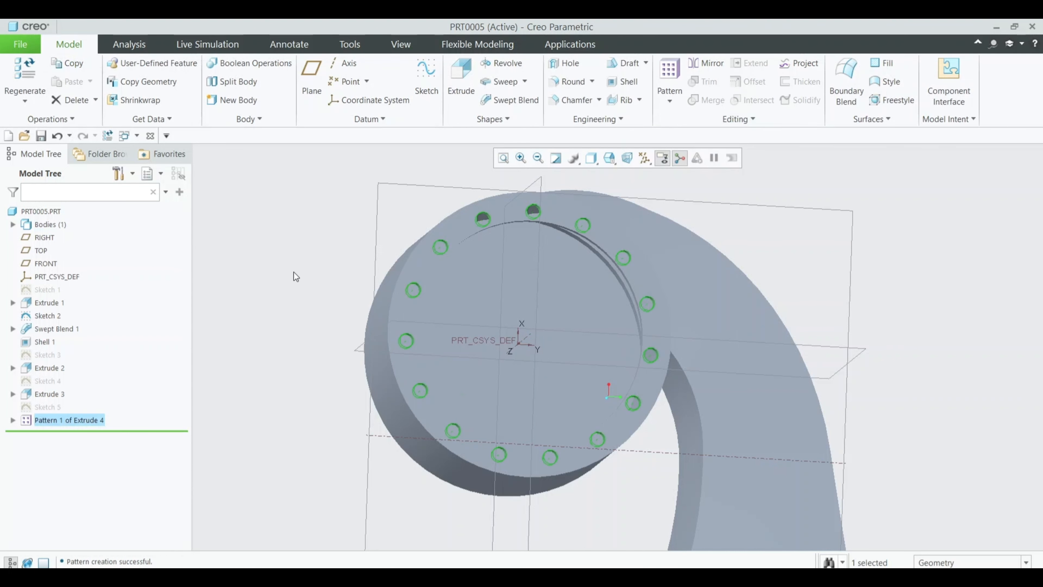
pyautogui.moveTo(277, 262)
pyautogui.mouseDown(button='middle')
pyautogui.moveTo(370, 184)
pyautogui.moveTo(267, 241)
pyautogui.mouseUp(button='middle')
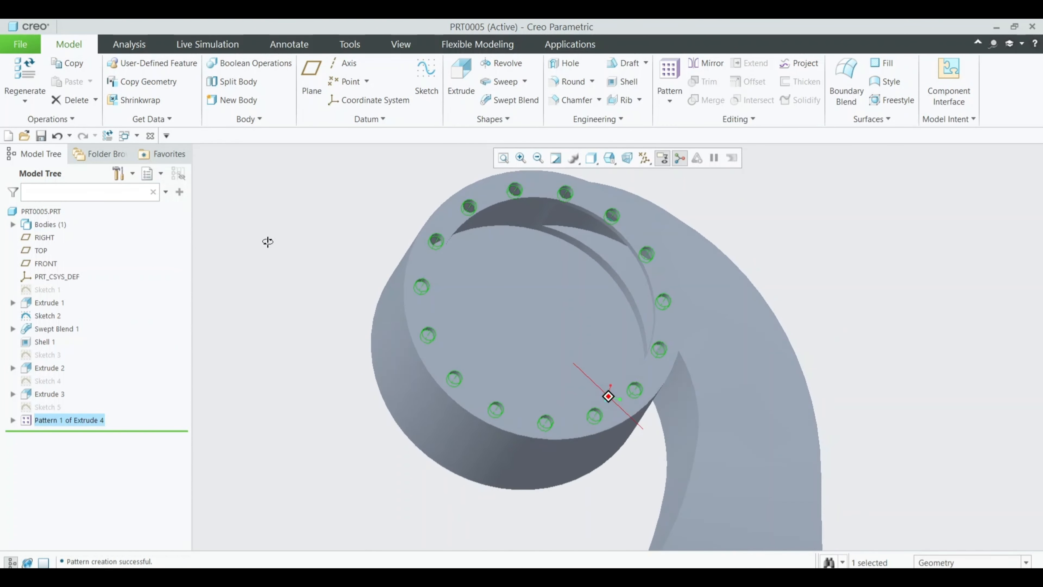
# Mirror the hole pattern together with Sketch 5 about the datum plane parallel to the ring face, midway through the cylinder
pyautogui.click(53, 420)
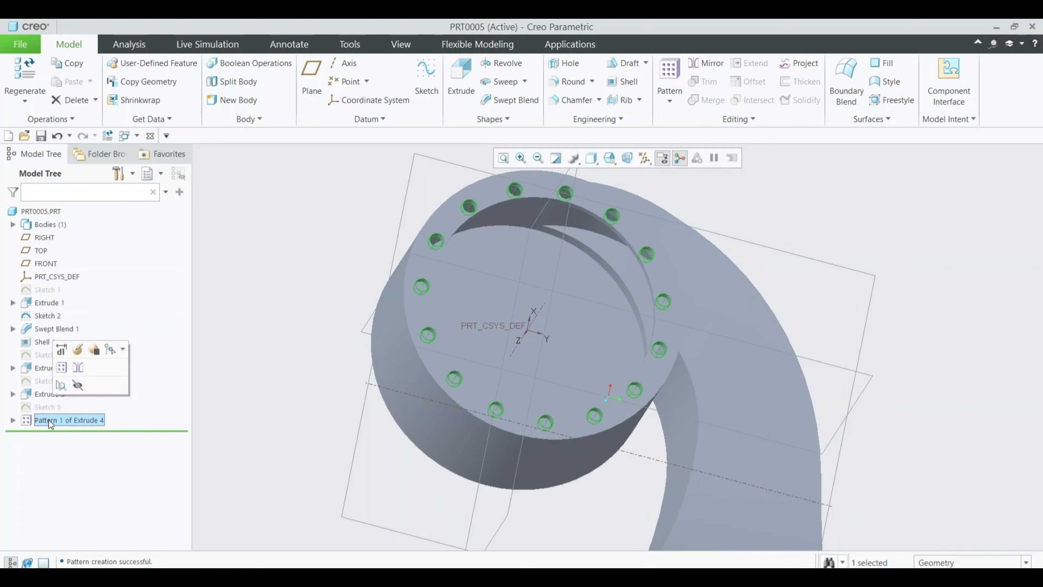
pyautogui.keyDown('ctrl'); pyautogui.click(46, 406); pyautogui.keyUp('ctrl')
pyautogui.rightClick(263, 302)
pyautogui.click(266, 303)
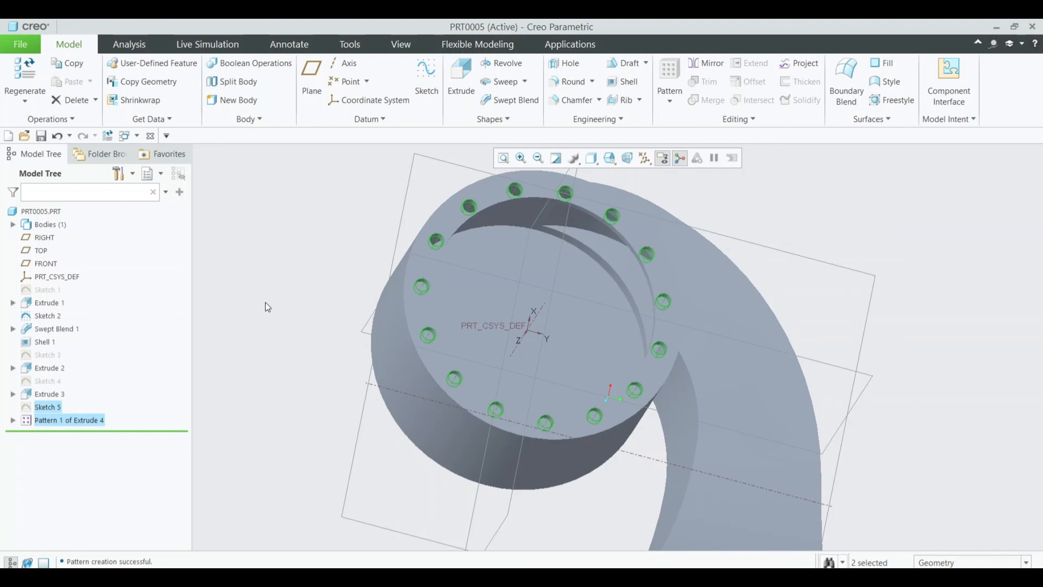
pyautogui.moveTo(267, 319); pyautogui.dragTo(280, 251, button='middle')
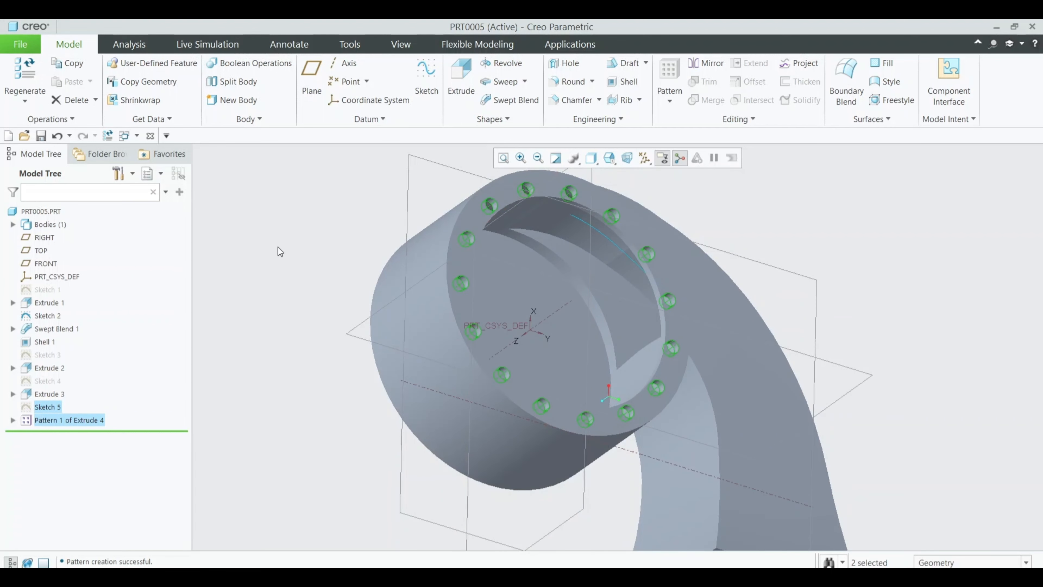
pyautogui.click(706, 63)
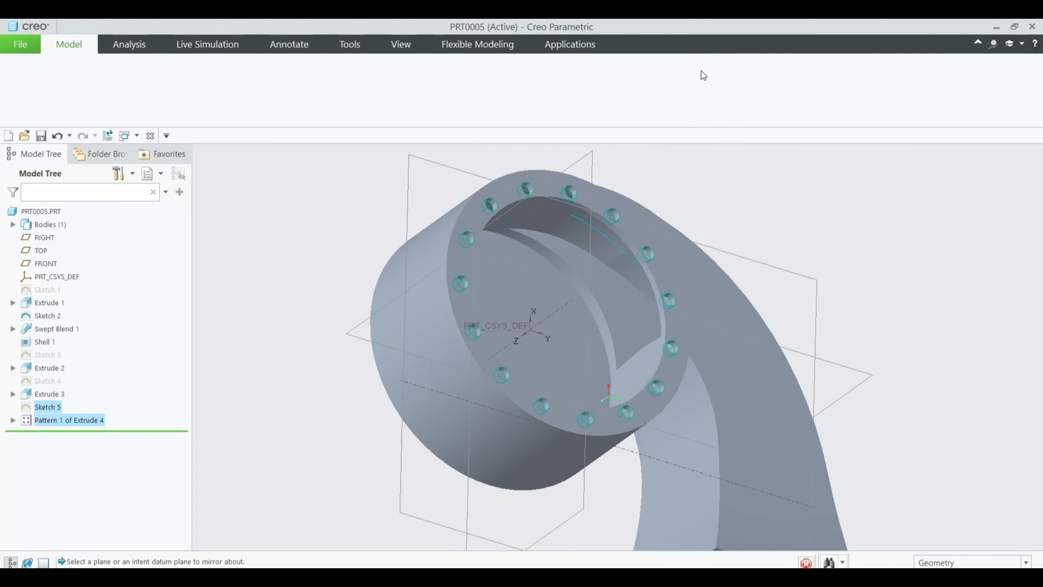
pyautogui.click(410, 168)
pyautogui.moveTo(326, 233); pyautogui.dragTo(287, 247, button='middle')
pyautogui.click(436, 90)
pyautogui.scroll(4, 287, 247)
pyautogui.moveTo(287, 247); pyautogui.dragTo(225, 224, button='middle')
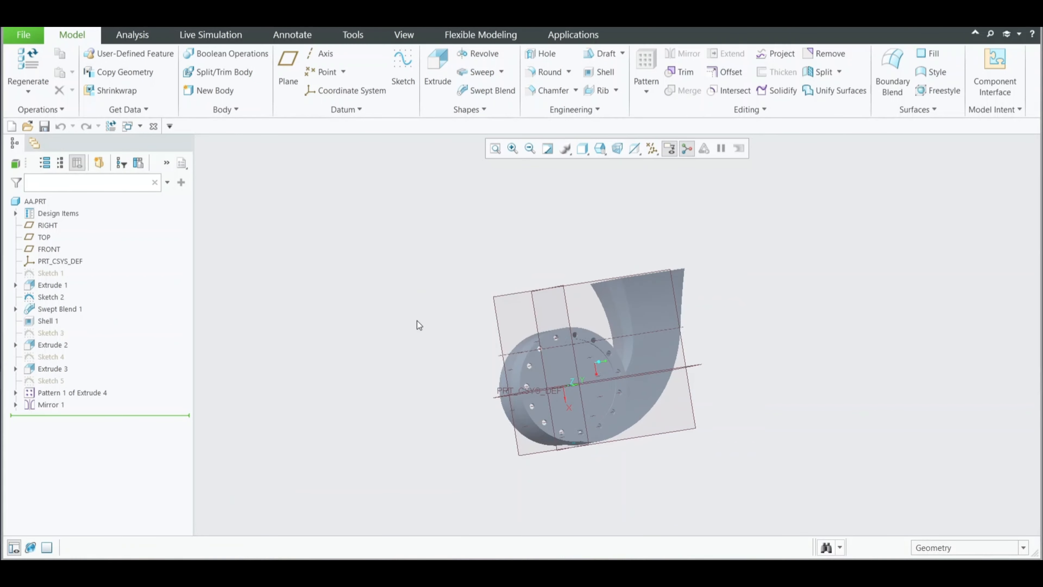
# Apply a grey appearance from My Appearances to the whole model
pyautogui.moveTo(425, 241)
pyautogui.mouseDown()
pyautogui.moveTo(728, 447)
pyautogui.moveTo(745, 445)
pyautogui.mouseUp()
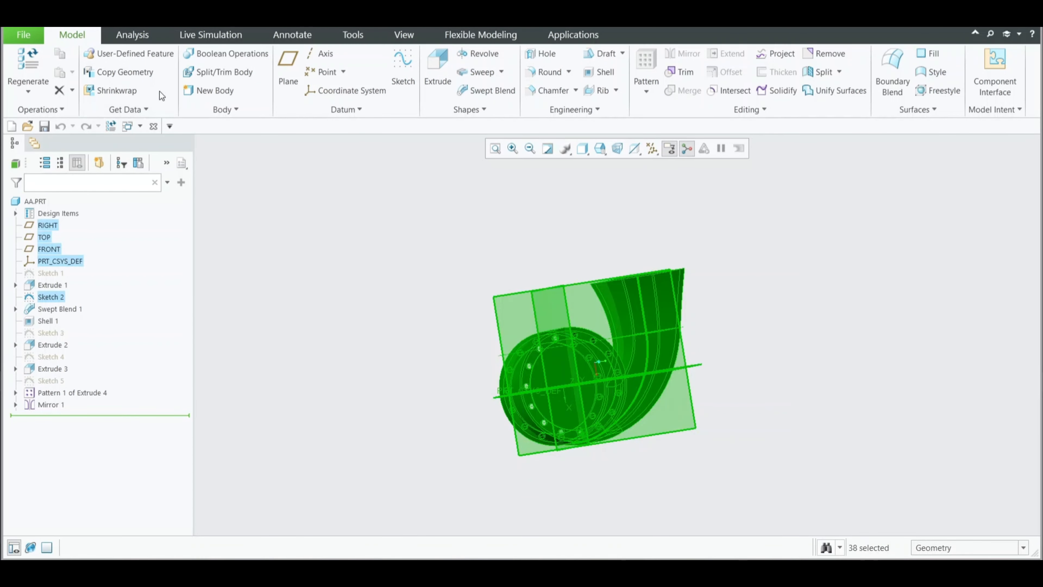
pyautogui.click(404, 34)
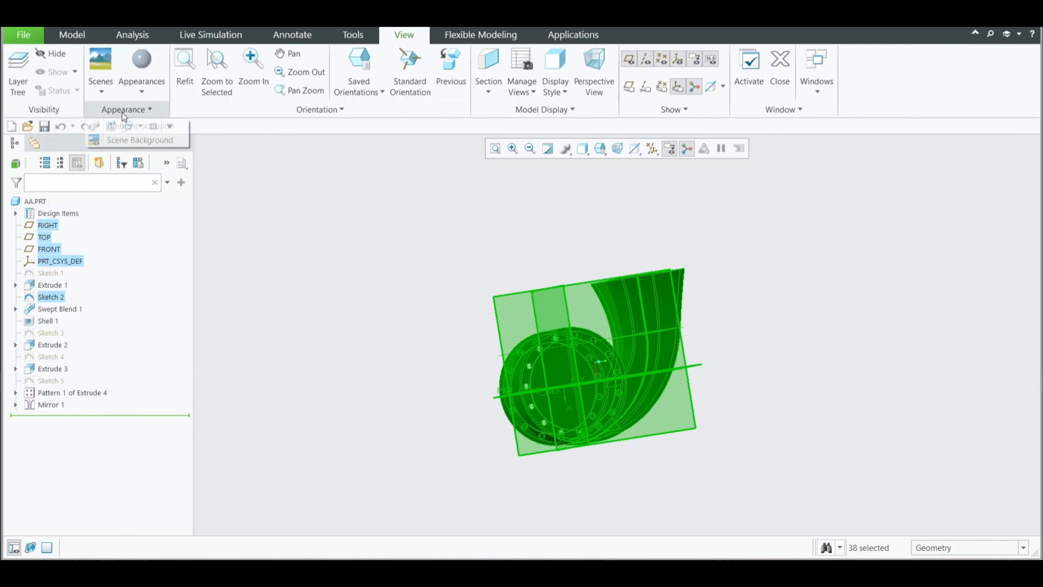
pyautogui.click(143, 82)
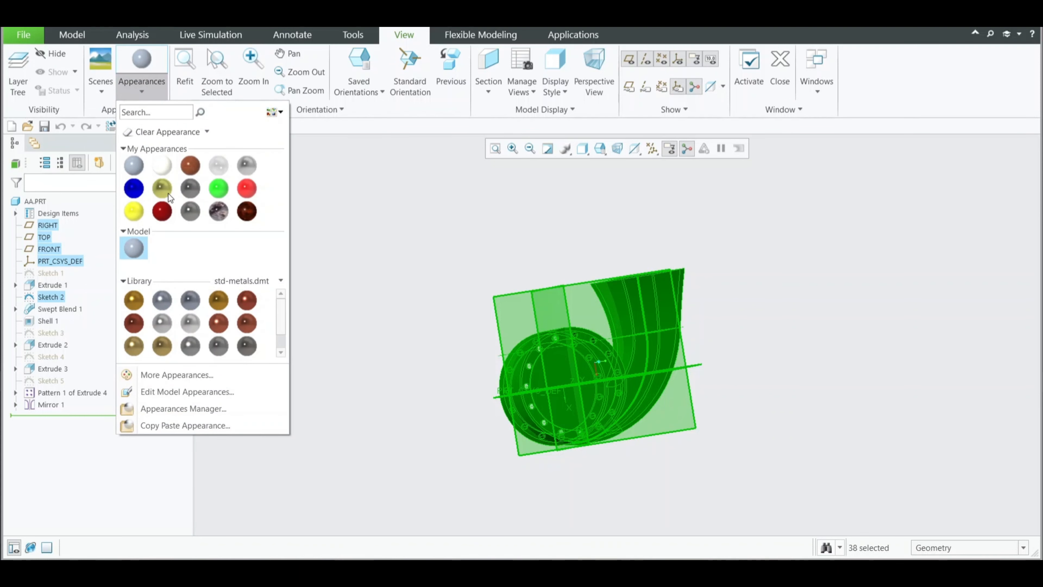
pyautogui.click(195, 210)
pyautogui.moveTo(304, 279); pyautogui.dragTo(273, 230, button='middle')
# Apply a reddish copper appearance from the std-metals library to the whole model
pyautogui.moveTo(376, 232); pyautogui.dragTo(699, 514)
pyautogui.click(141, 95)
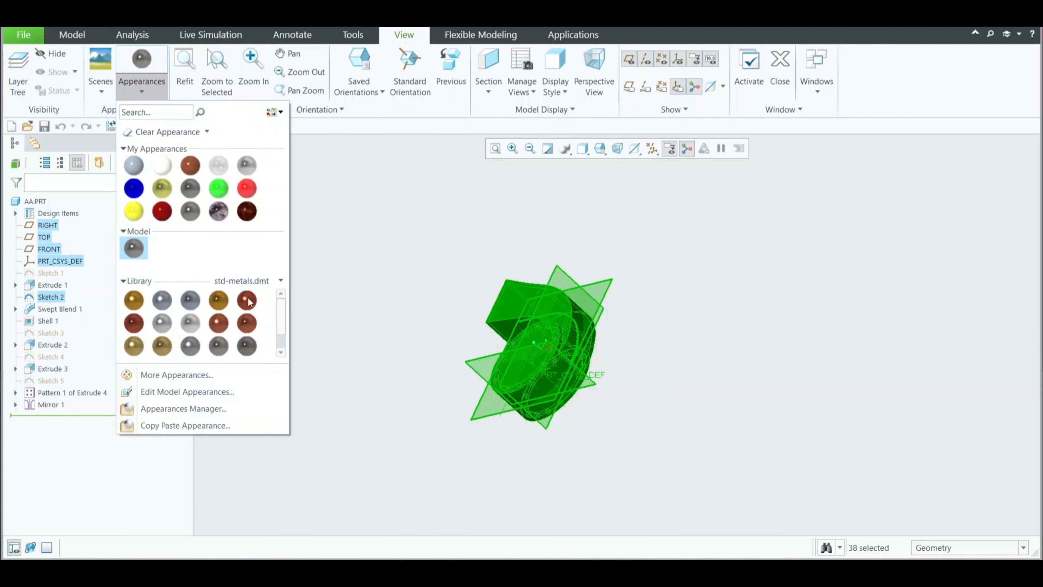
pyautogui.click(248, 312)
pyautogui.moveTo(353, 265); pyautogui.dragTo(477, 218, button='middle')
# Examine the coloured housing's outlet, circular openings and hole rings from several sides
pyautogui.click(102, 92)
pyautogui.click(117, 165)
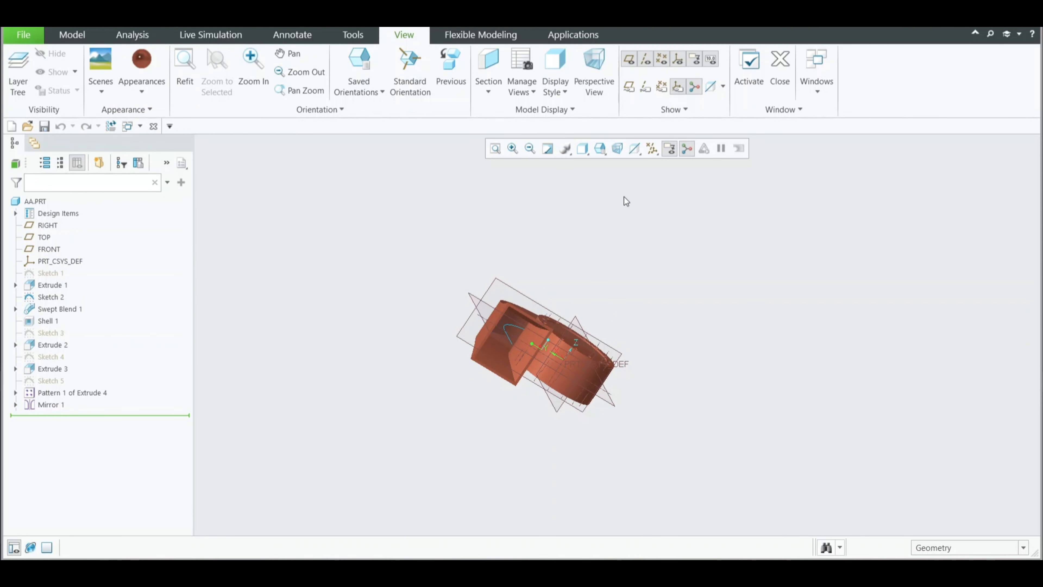
pyautogui.scroll(3, 501, 297)
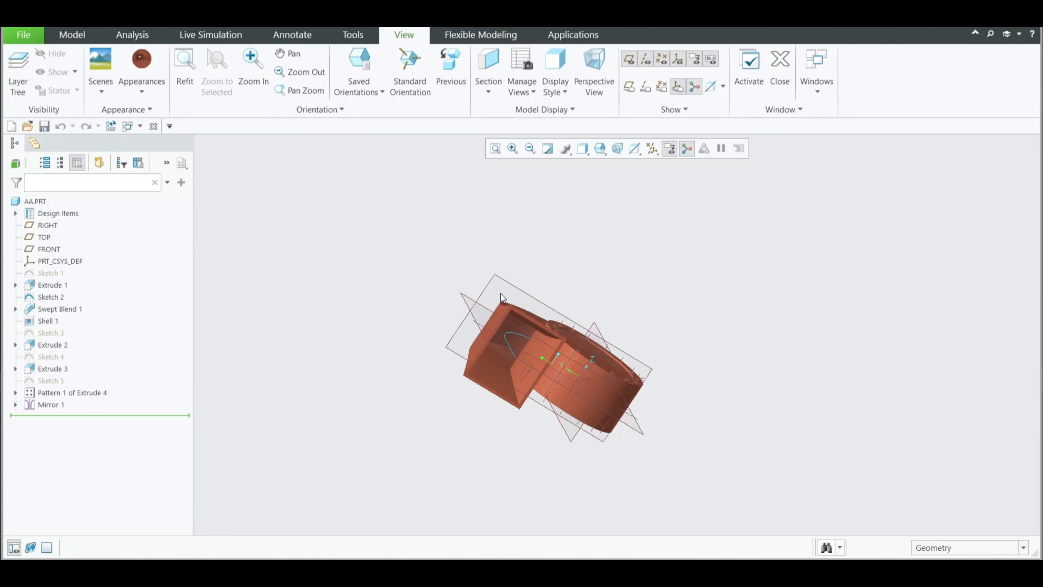
pyautogui.moveTo(493, 284)
pyautogui.mouseDown(button='middle')
pyautogui.moveTo(475, 274)
pyautogui.moveTo(445, 300)
pyautogui.moveTo(299, 363)
pyautogui.moveTo(269, 338)
pyautogui.moveTo(249, 252)
pyautogui.moveTo(273, 245)
pyautogui.mouseUp(button='middle')
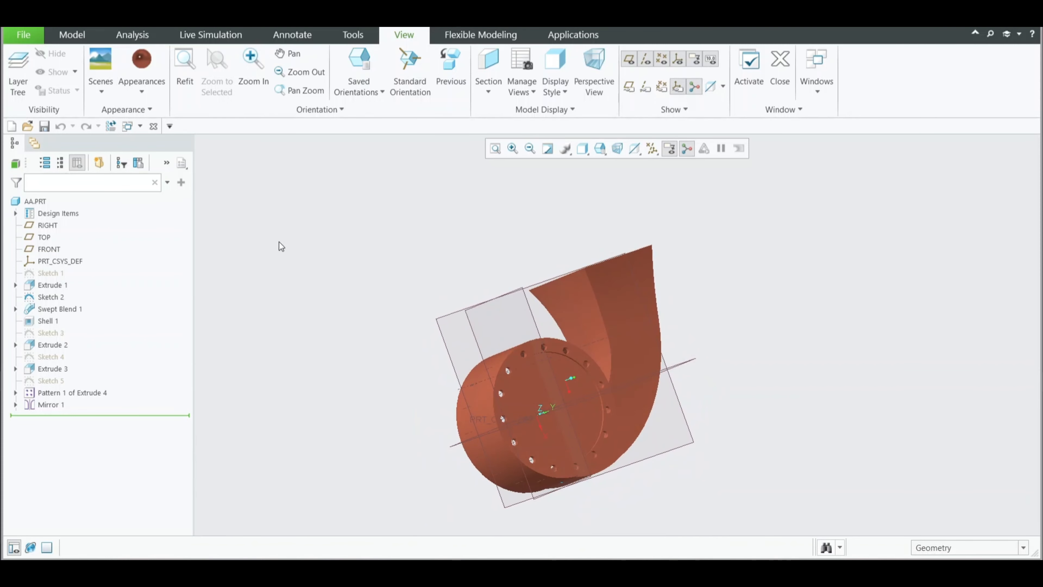
pyautogui.scroll(2, 421, 268)
pyautogui.scroll(-2, 421, 268)
pyautogui.moveTo(352, 326); pyautogui.dragTo(442, 314, button='middle')
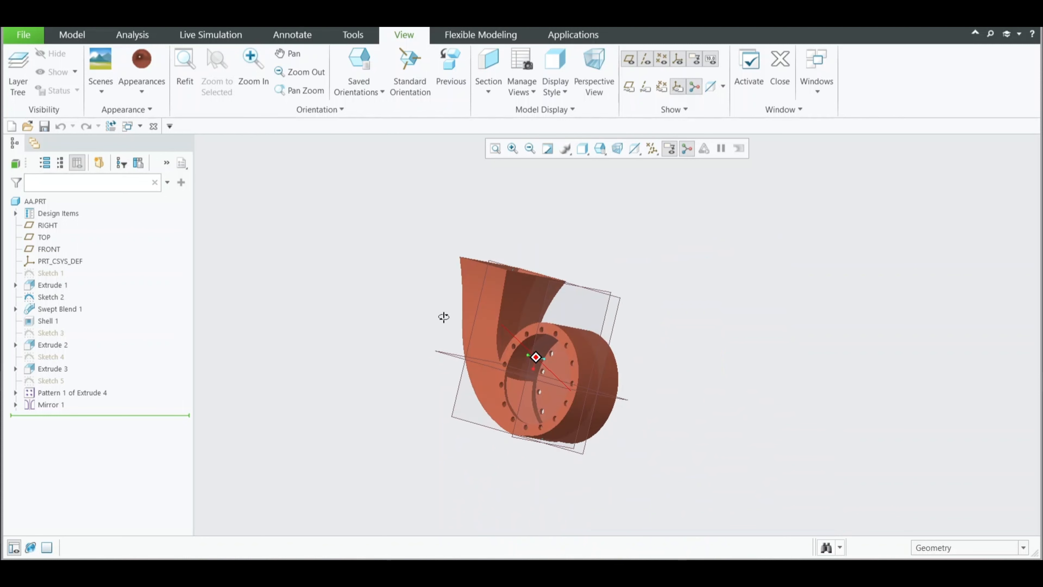